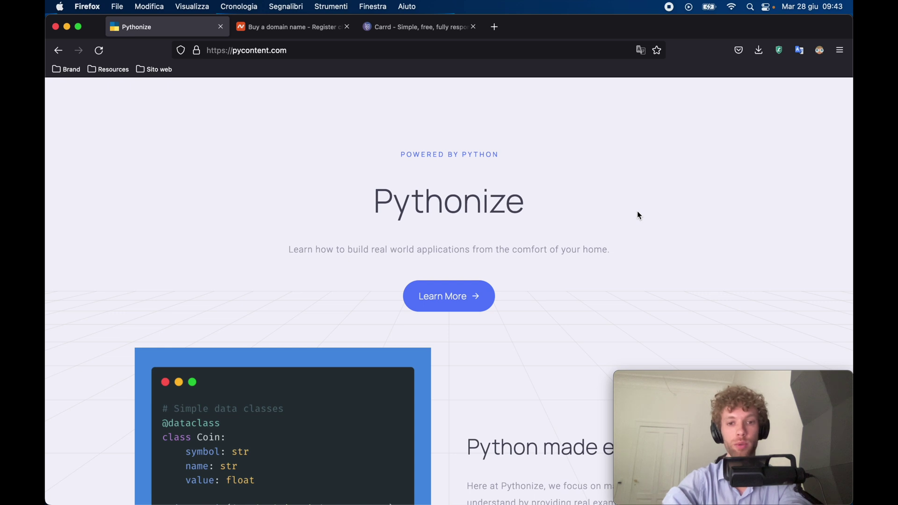
Review the Pythonize site on pycontent.com from 'Python made easy' down to its pricing section.
click(451, 295)
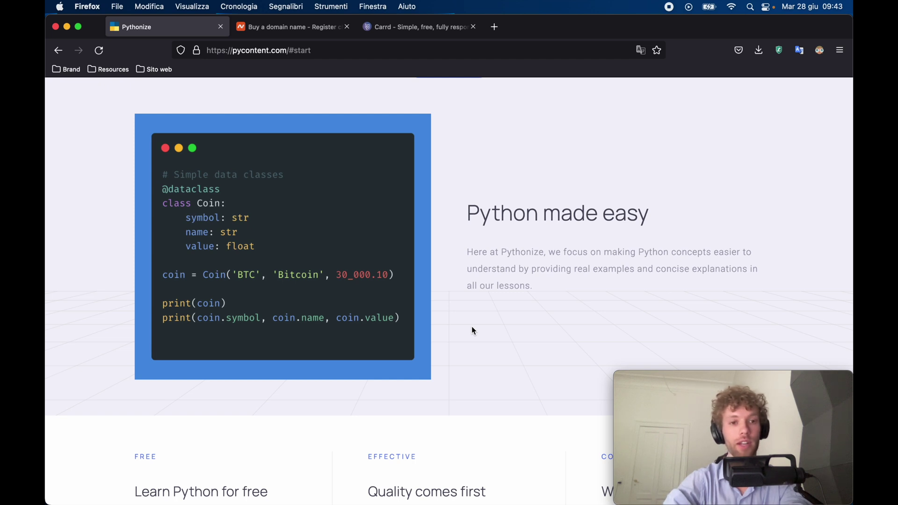
scroll(472, 331, down, 6)
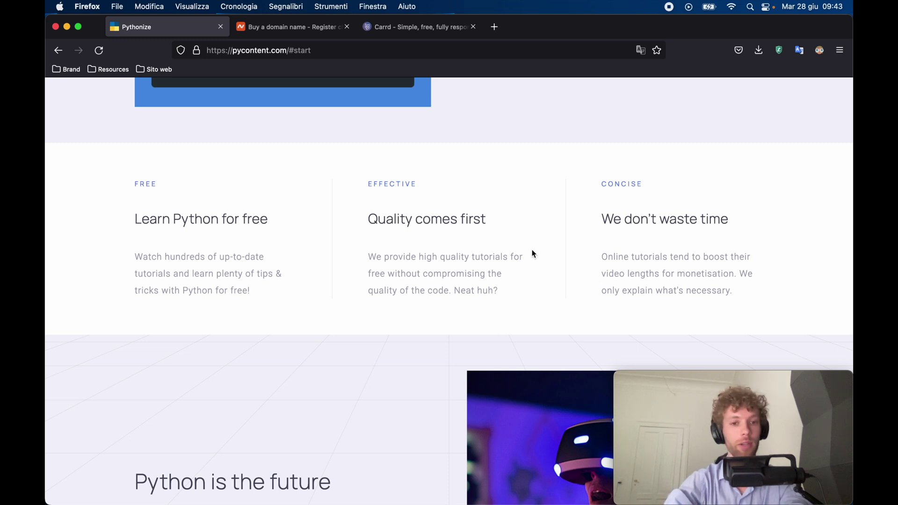
scroll(534, 254, down, 4)
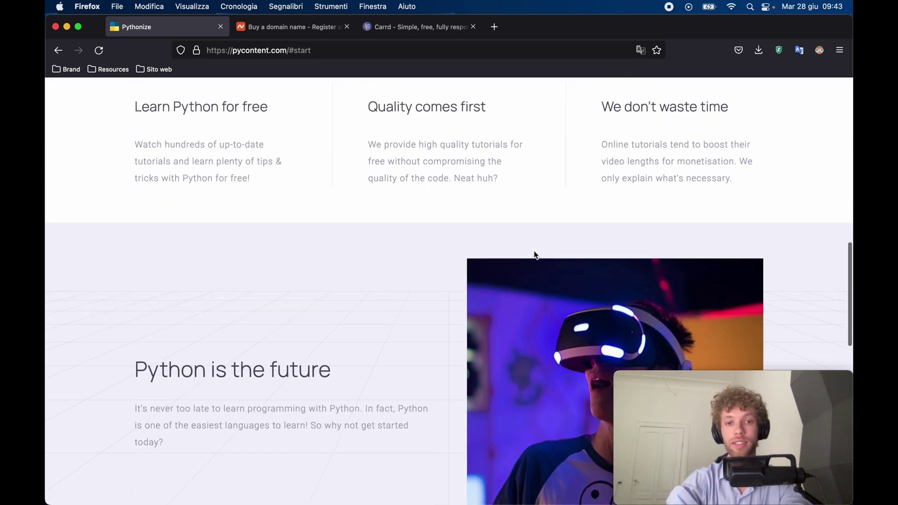
scroll(535, 251, down, 10)
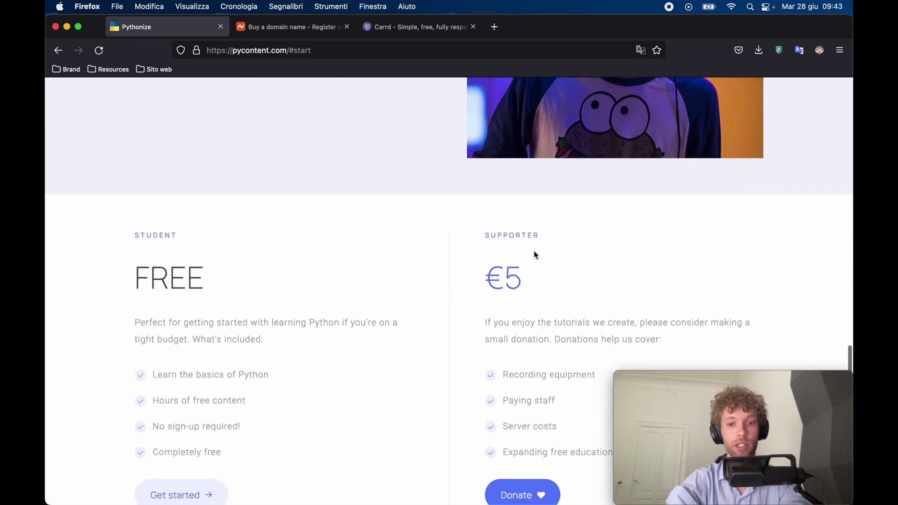
scroll(534, 251, down, 1)
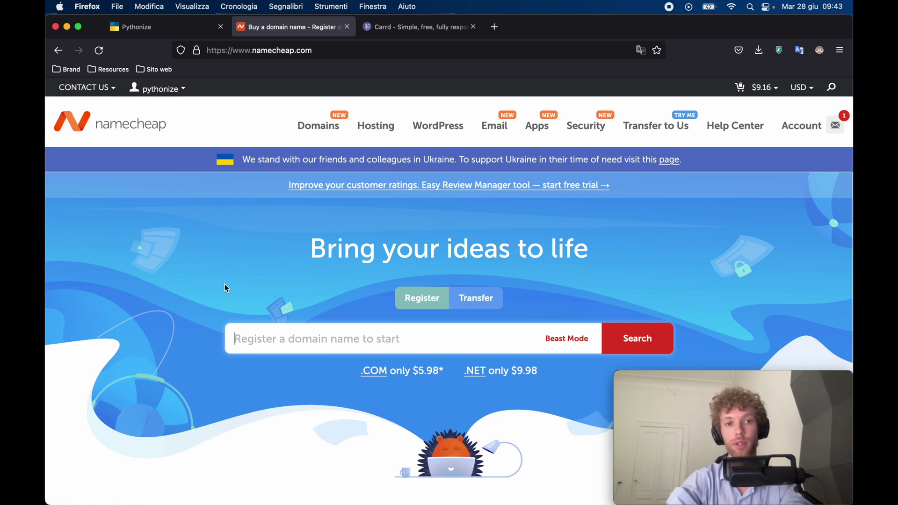
Search Namecheap for available codepalace domains.
scroll(226, 286, down, 2)
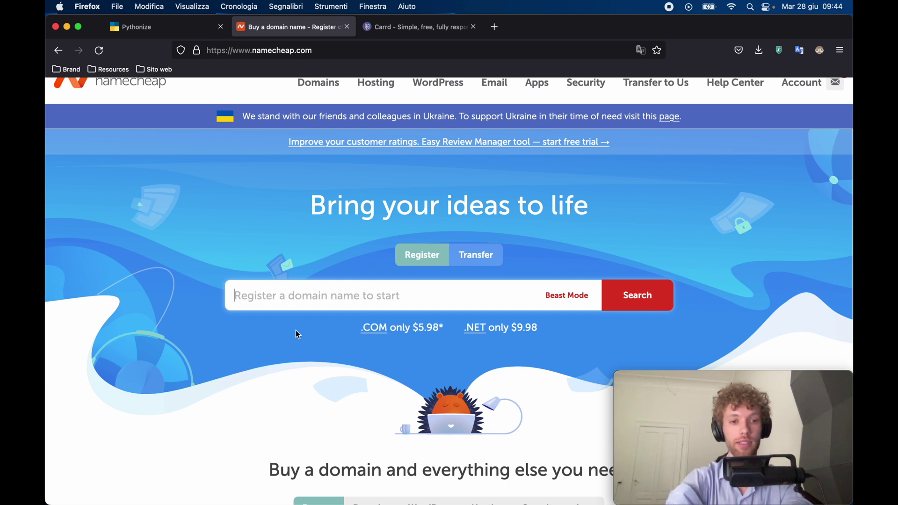
text(codepalace)
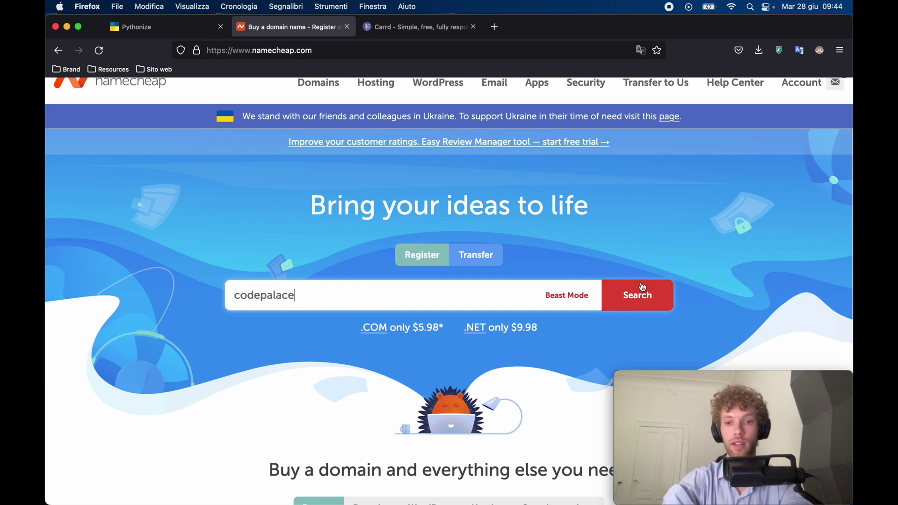
click(637, 295)
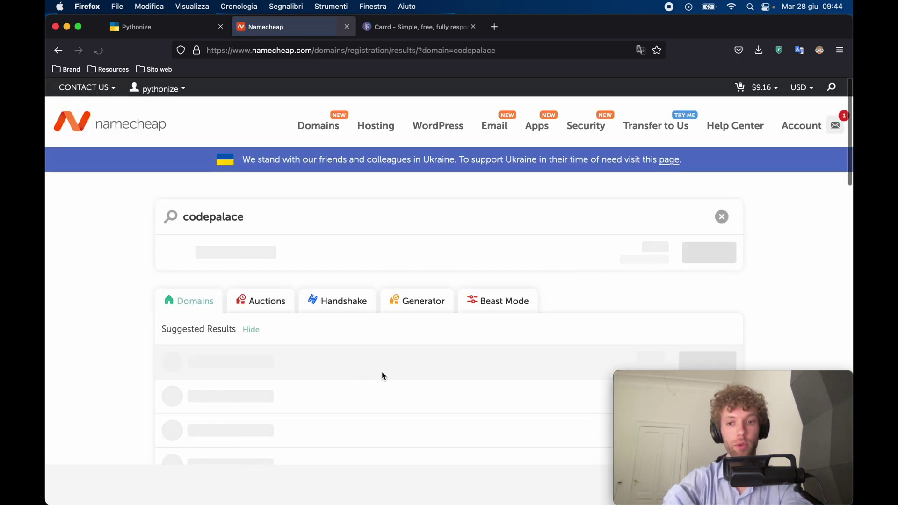
Add codepalace.shop from the search results to the cart and go to the cart.
scroll(383, 369, down, 2)
scroll(385, 370, down, 3)
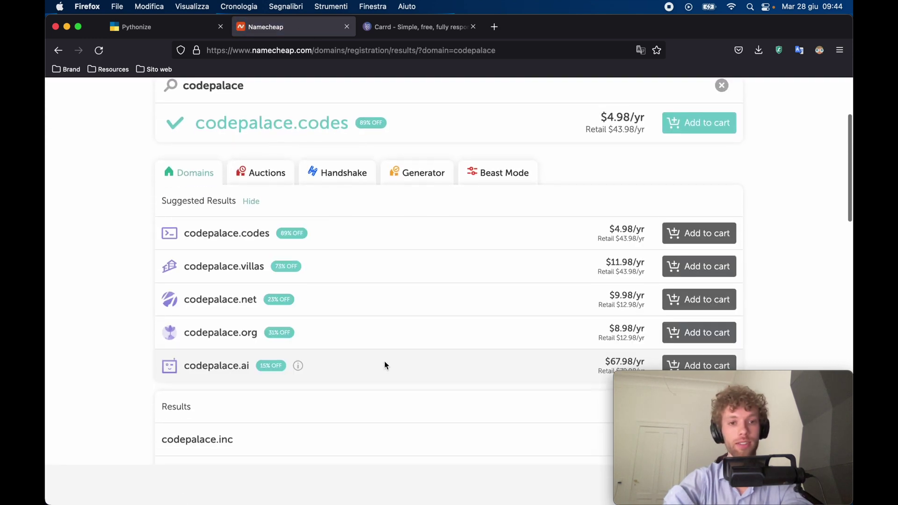
scroll(385, 365, down, 8)
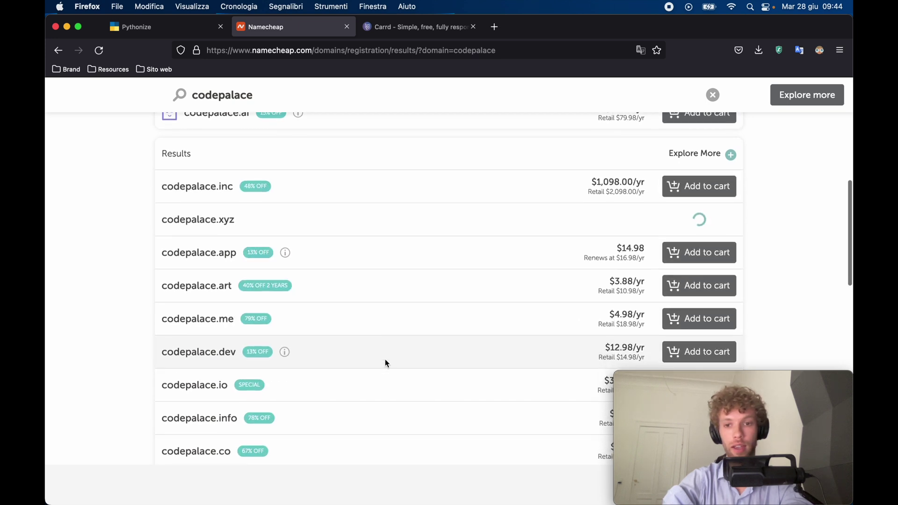
scroll(385, 363, down, 2)
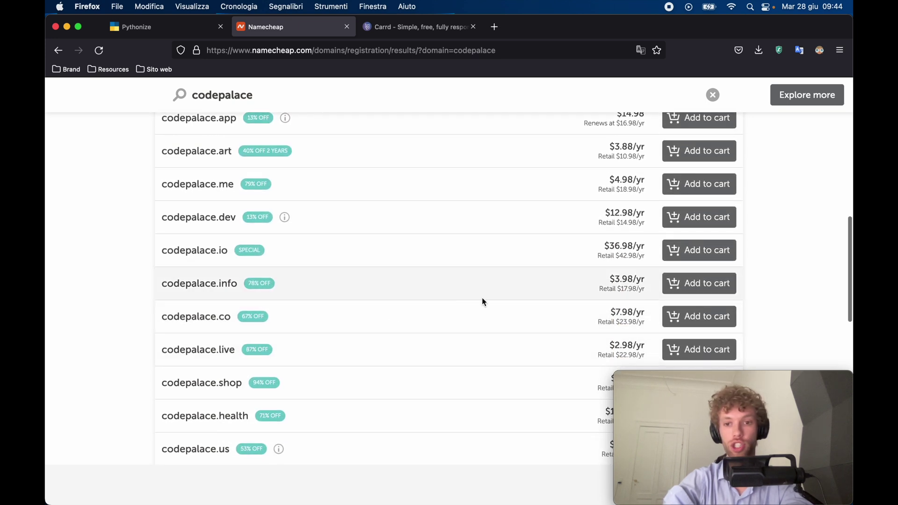
scroll(489, 298, down, 1)
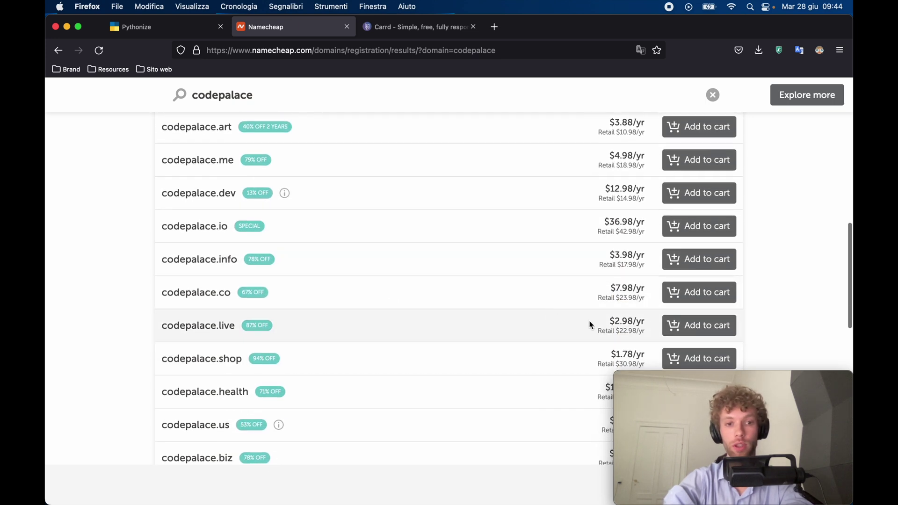
scroll(451, 327, down, 8)
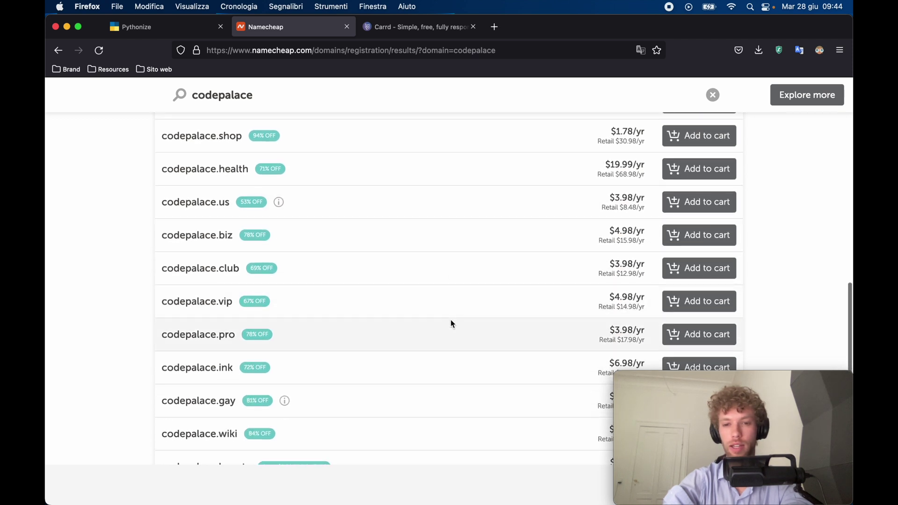
scroll(451, 323, up, 5)
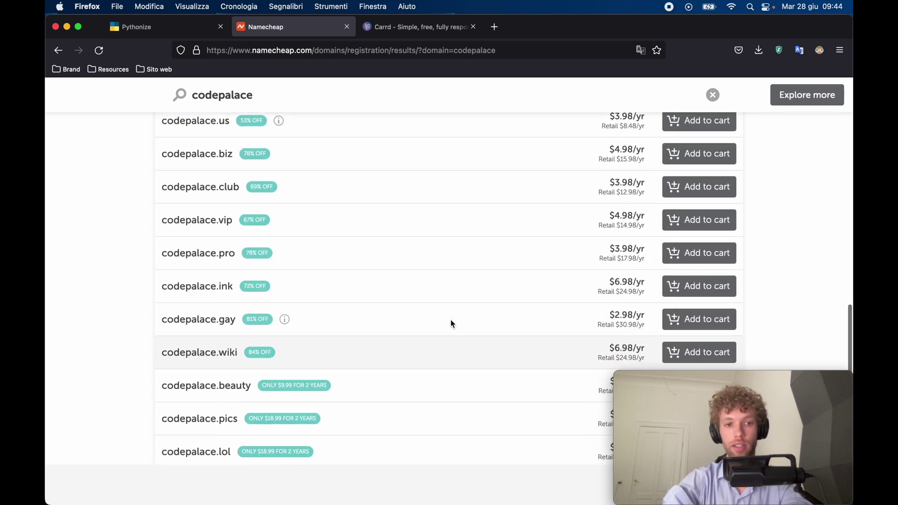
scroll(451, 322, up, 1)
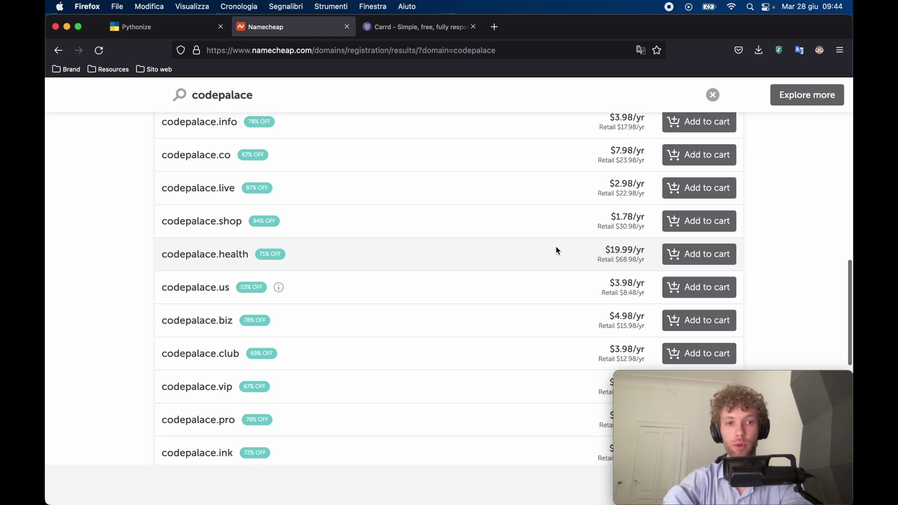
click(682, 228)
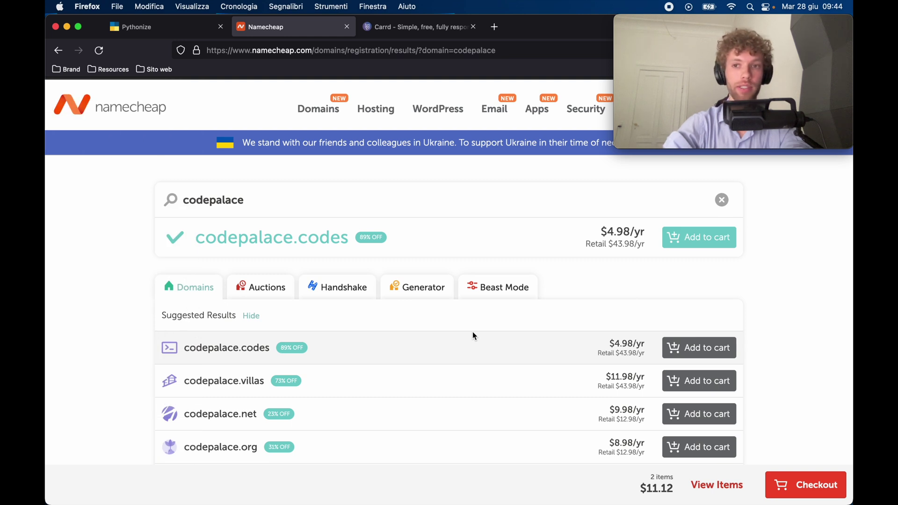
click(806, 489)
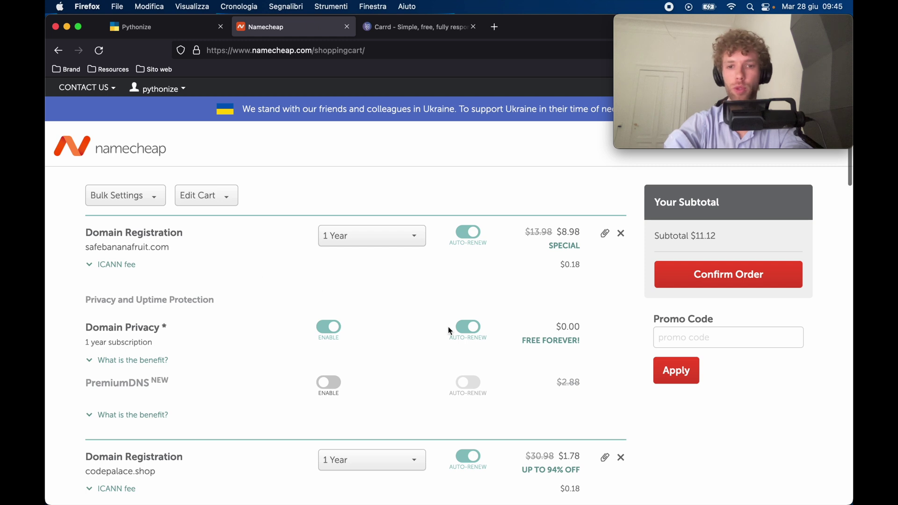
Remove safebananafruit.com so only codepalace.shop ($1.96) remains, then confirm the order.
click(622, 234)
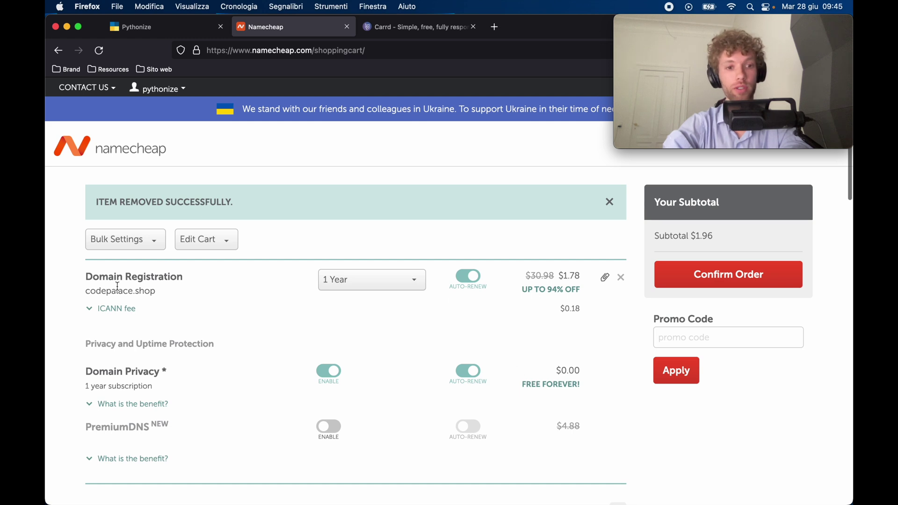
drag(84, 292, 169, 295)
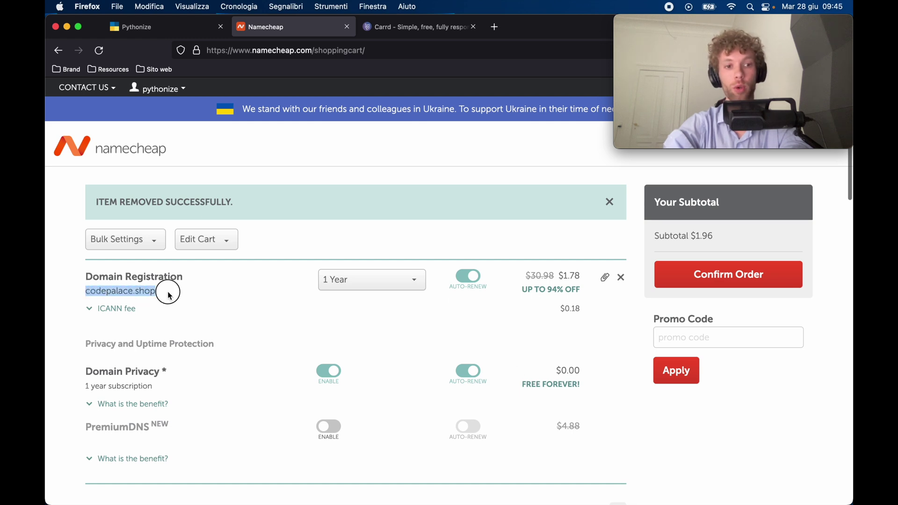
scroll(210, 310, down, 2)
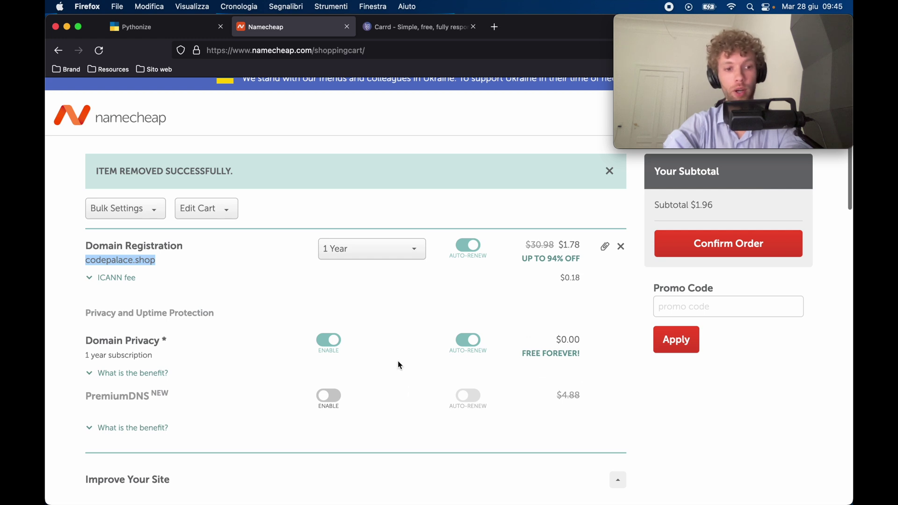
scroll(399, 365, down, 5)
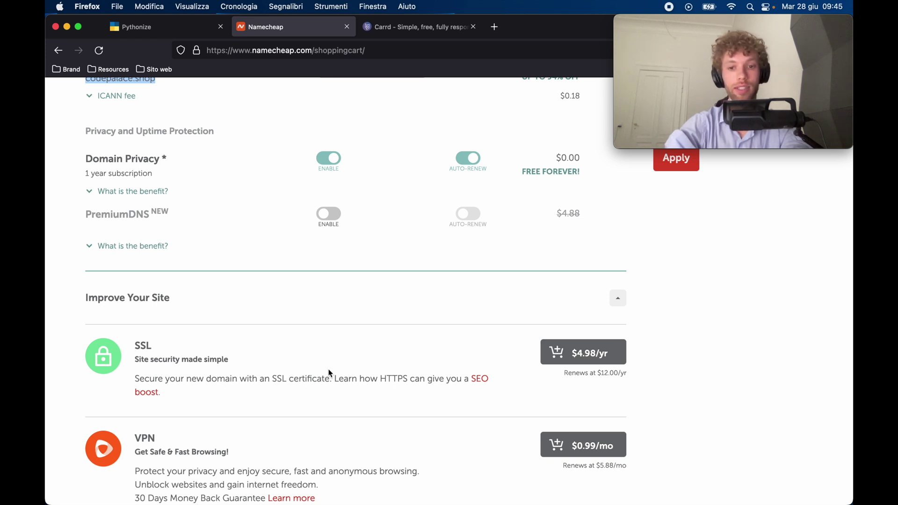
scroll(384, 357, up, 3)
scroll(384, 357, up, 1)
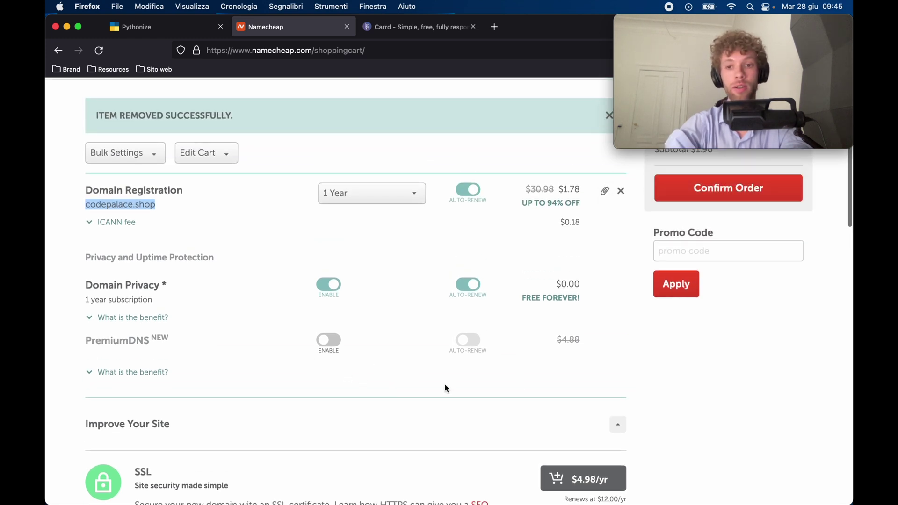
scroll(560, 374, up, 2)
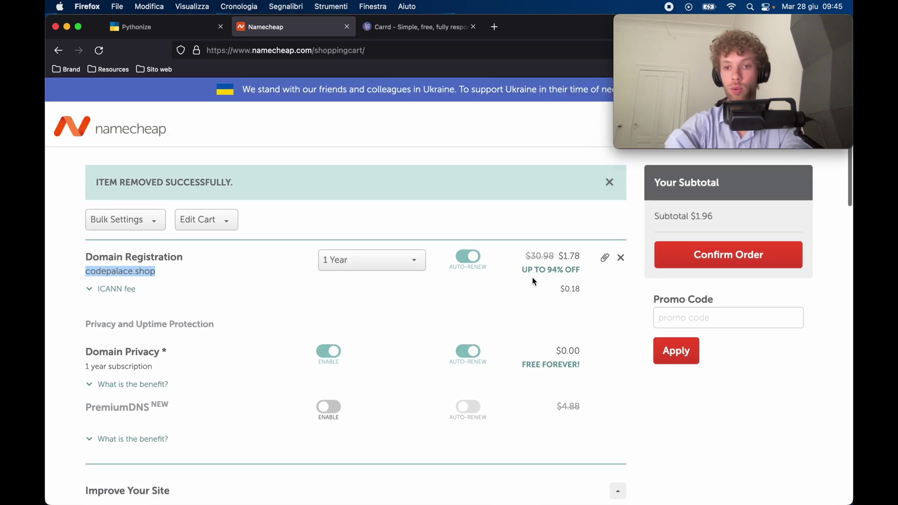
click(684, 255)
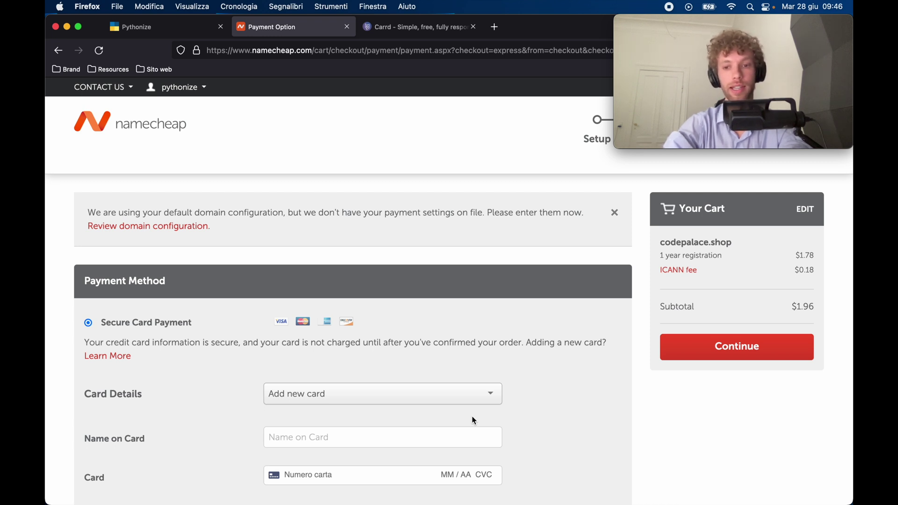
Turn off auto-renewal for codepalace.shop, review the order and pay for it.
scroll(473, 417, down, 5)
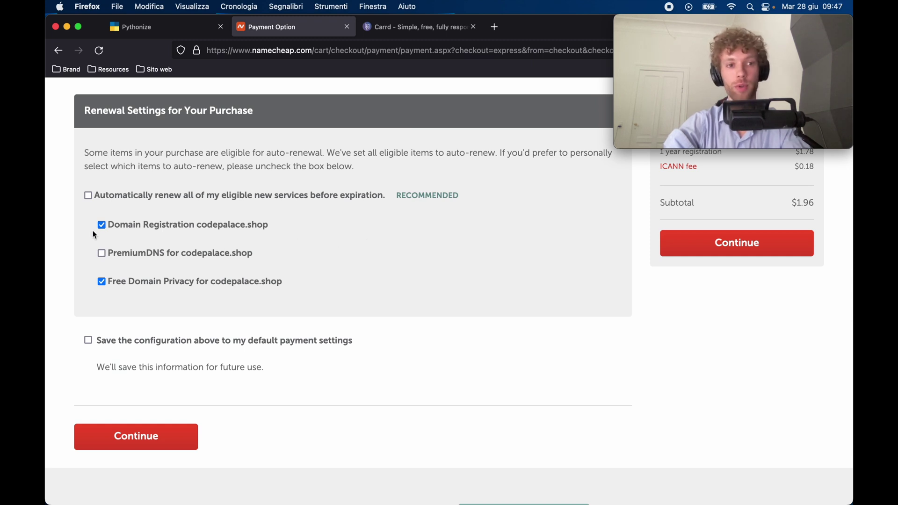
click(104, 225)
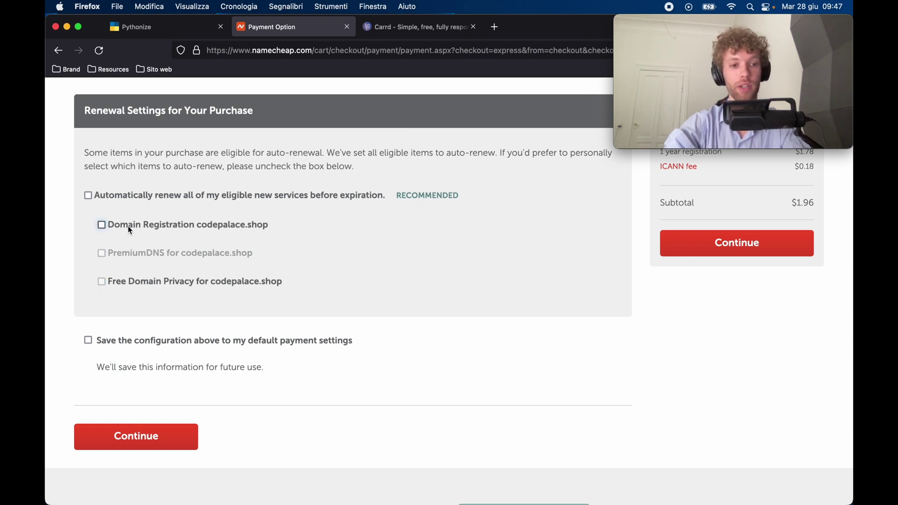
click(169, 447)
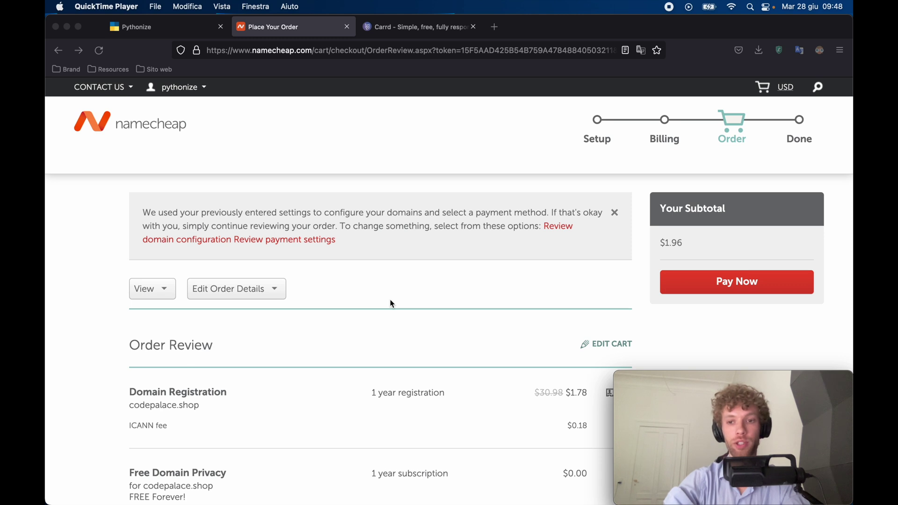
click(720, 283)
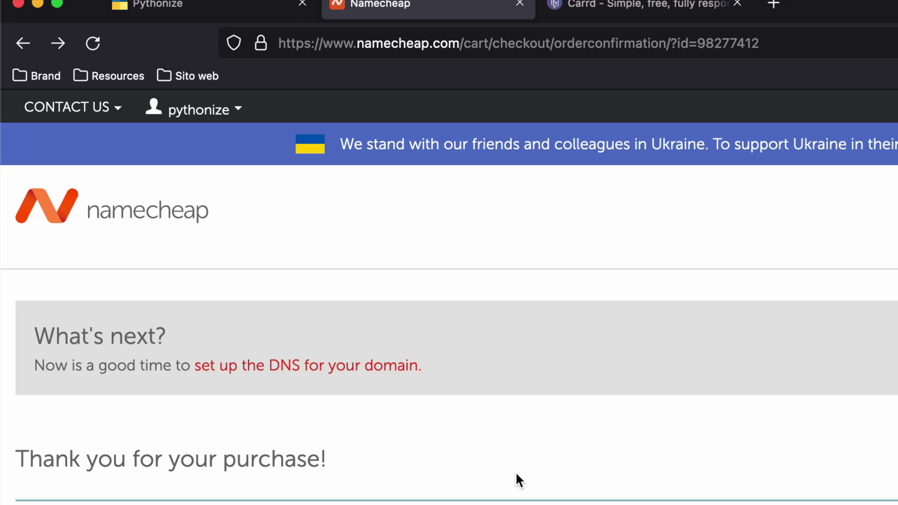
Open codepalace.shop's Advanced DNS settings from Account > Domain List.
click(145, 208)
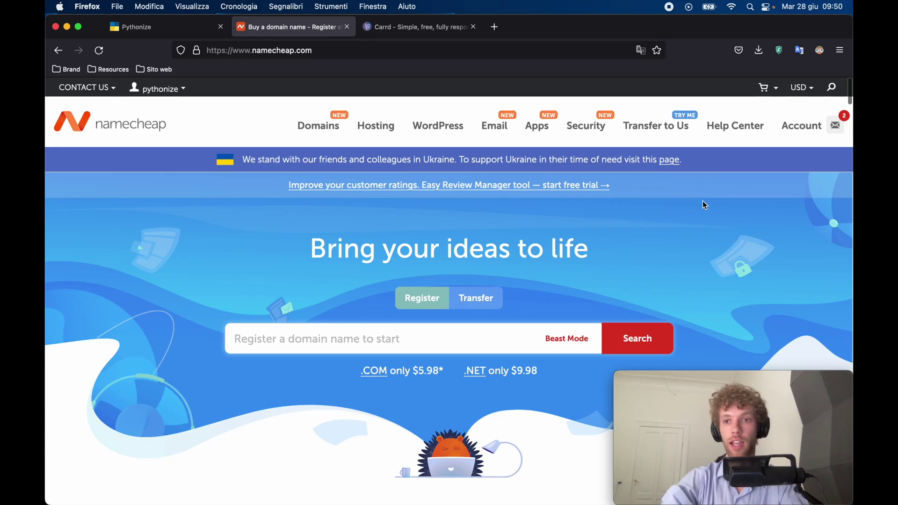
mouse_move(818, 127)
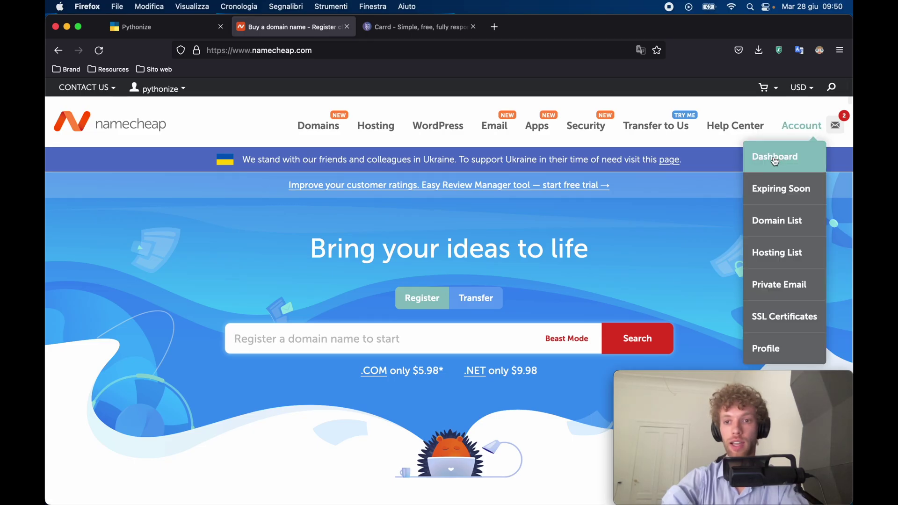
click(775, 214)
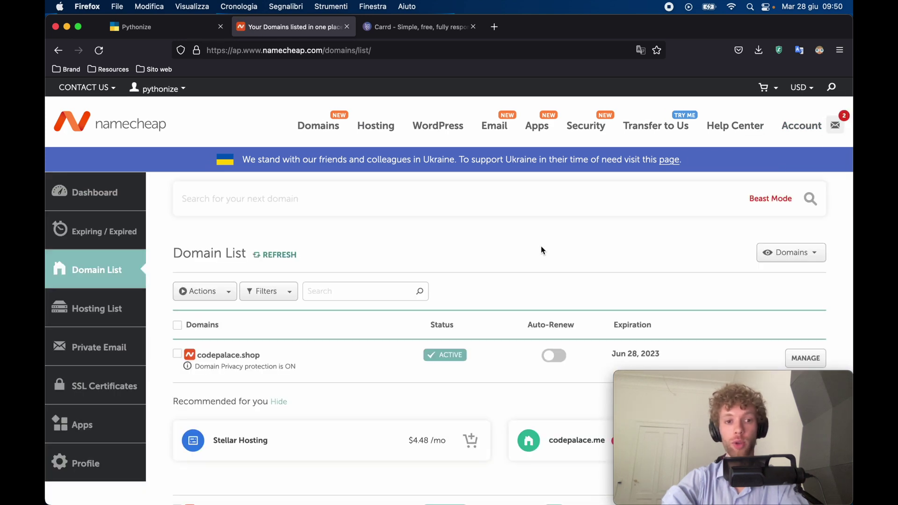
scroll(542, 248, down, 3)
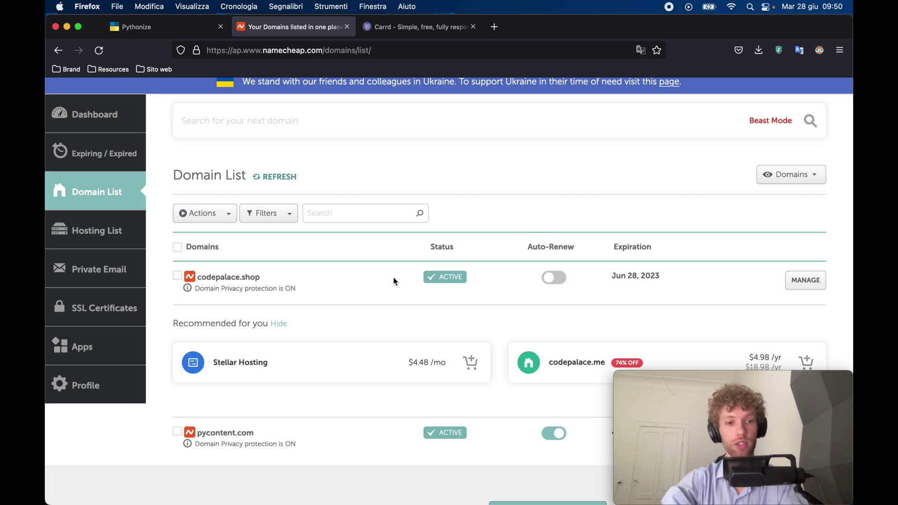
scroll(307, 284, down, 1)
scroll(306, 281, down, 2)
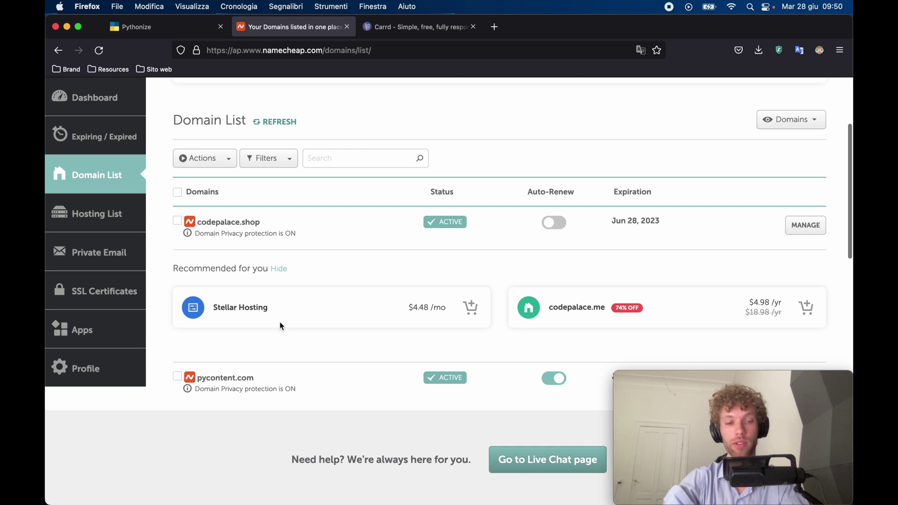
scroll(279, 322, up, 4)
scroll(304, 299, down, 3)
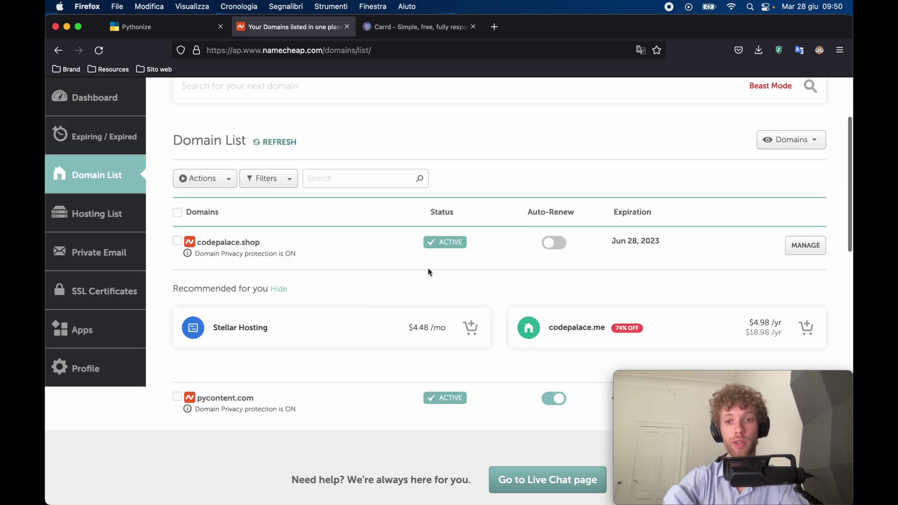
click(796, 253)
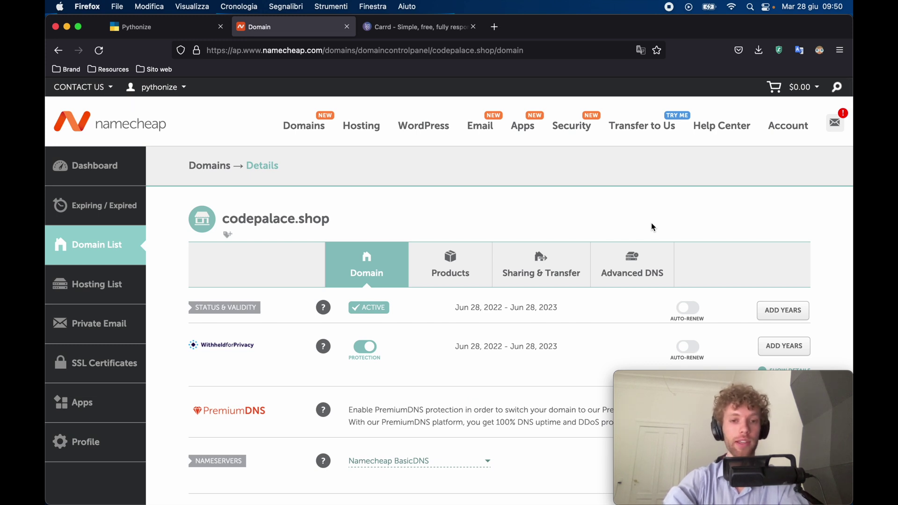
click(635, 277)
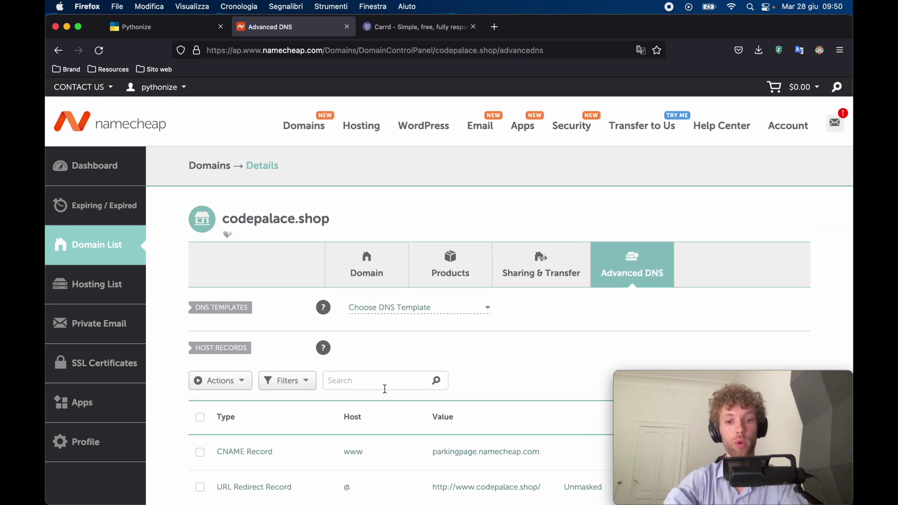
Add and save a new CNAME record with host www targeting codepalace.shop.
scroll(384, 390, down, 5)
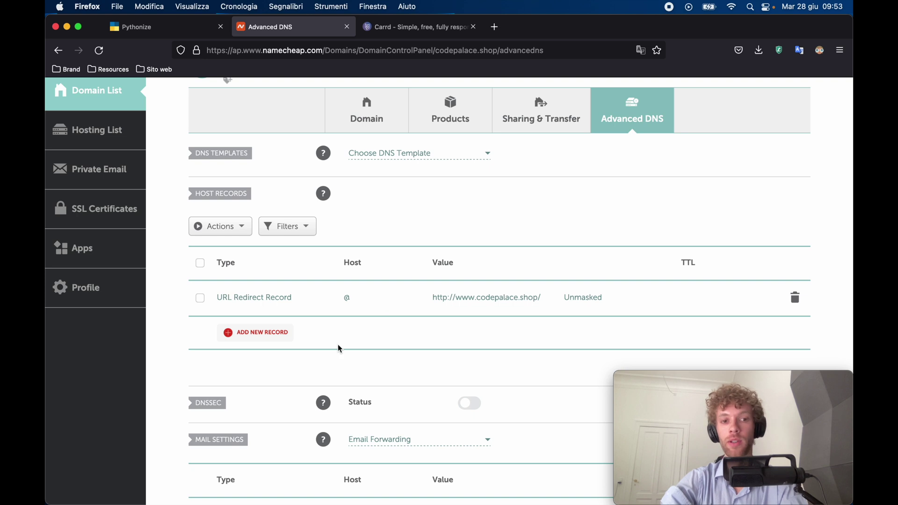
click(262, 333)
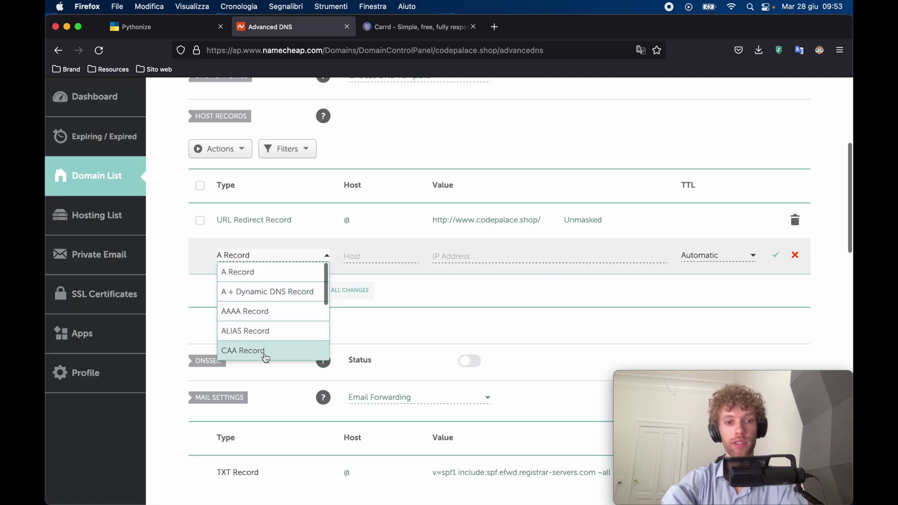
scroll(272, 340, down, 1)
scroll(267, 327, down, 1)
click(261, 303)
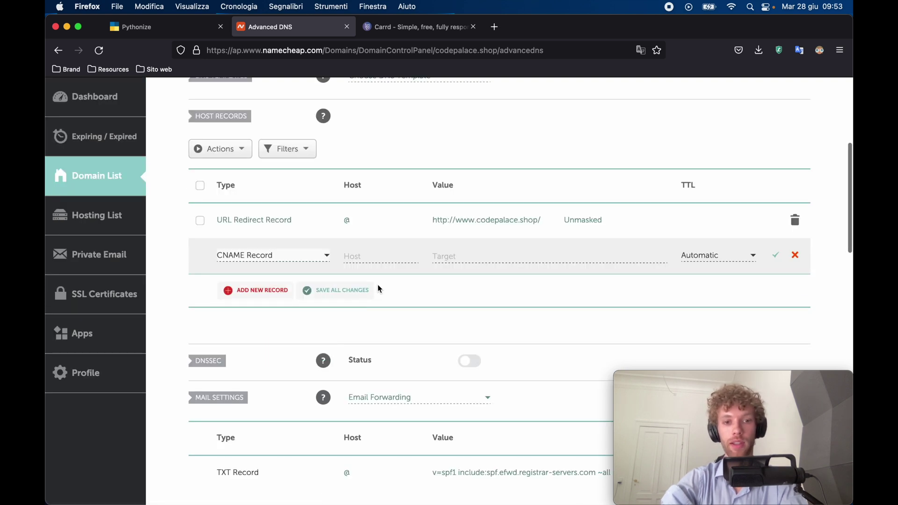
click(370, 256)
text(www)
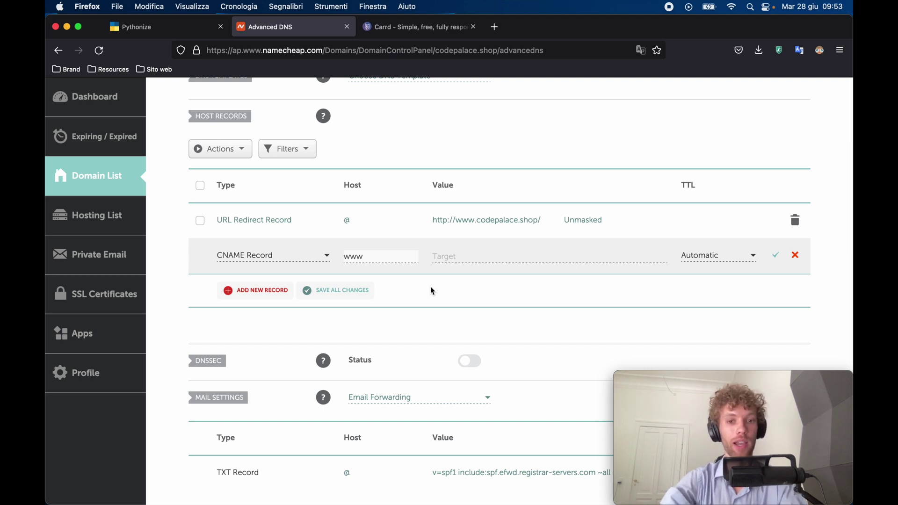
click(441, 257)
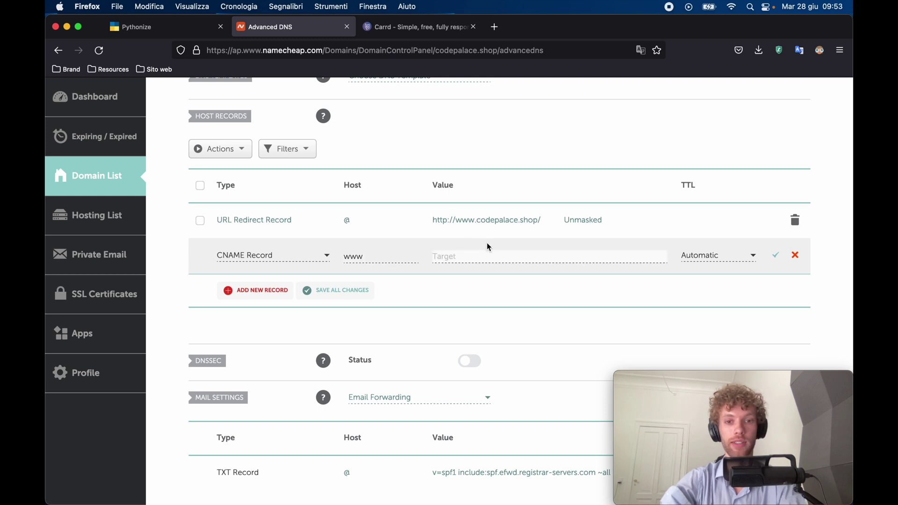
text(code)
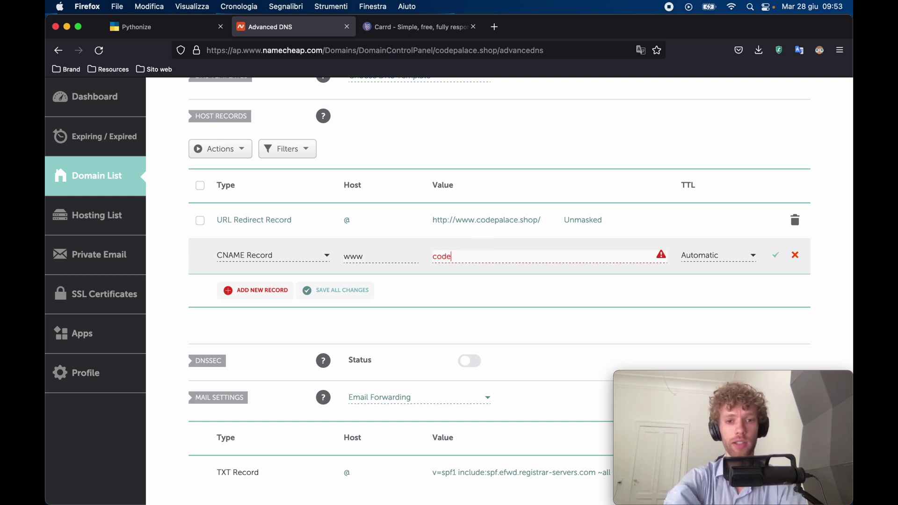
text(palace.shop)
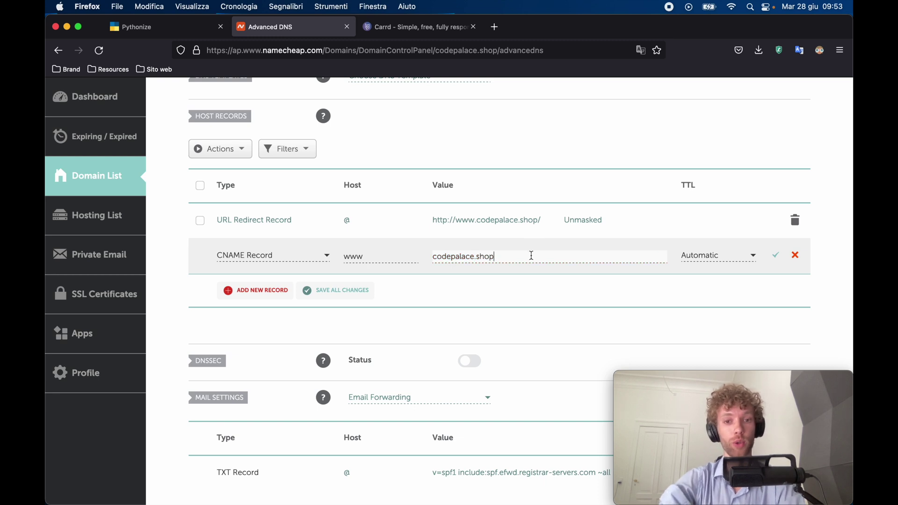
drag(532, 254, 395, 257)
click(397, 318)
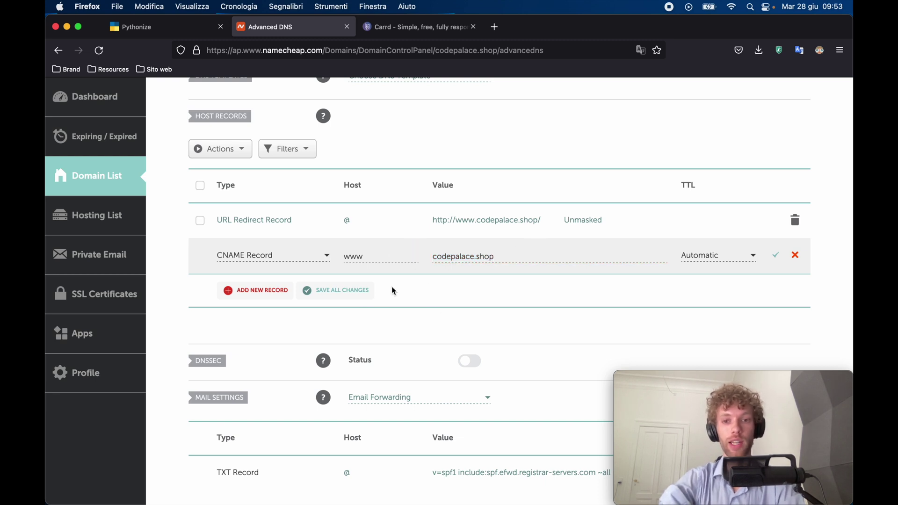
click(775, 257)
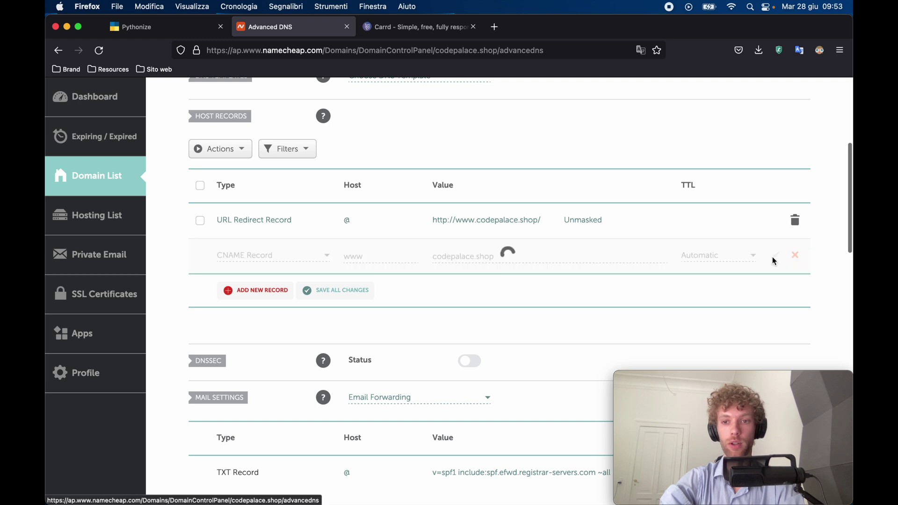
click(485, 228)
drag(545, 221, 424, 225)
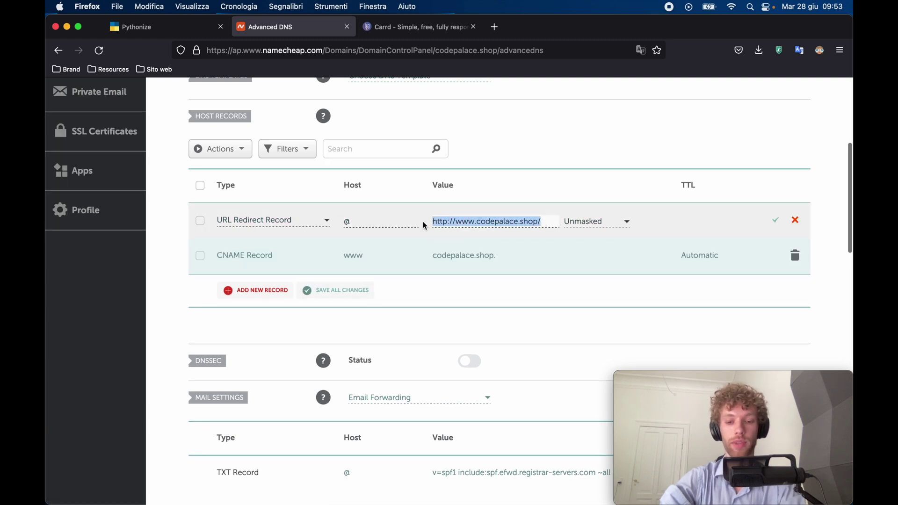
text(google.com)
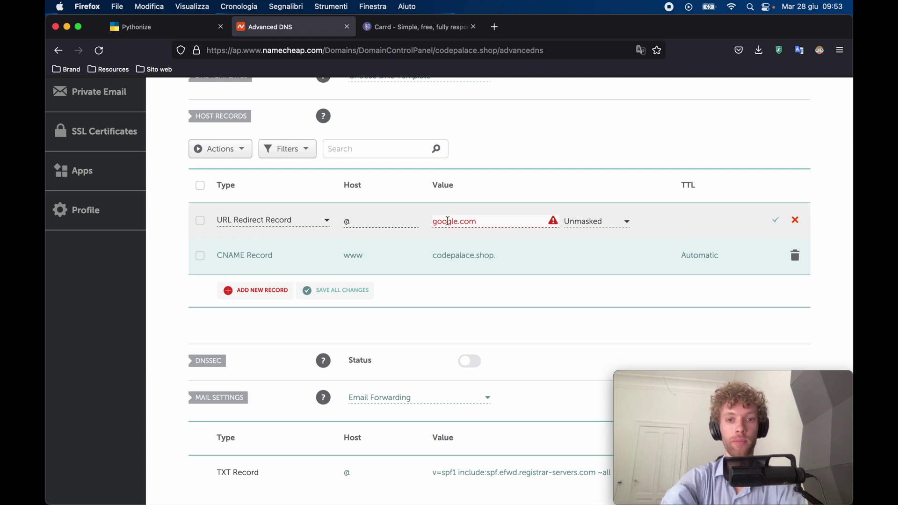
click(433, 222)
text(https)
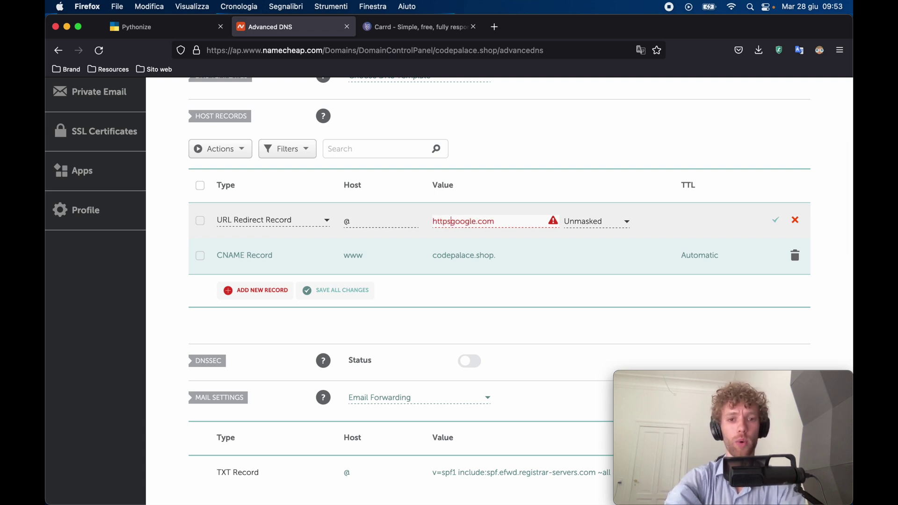
text(://)
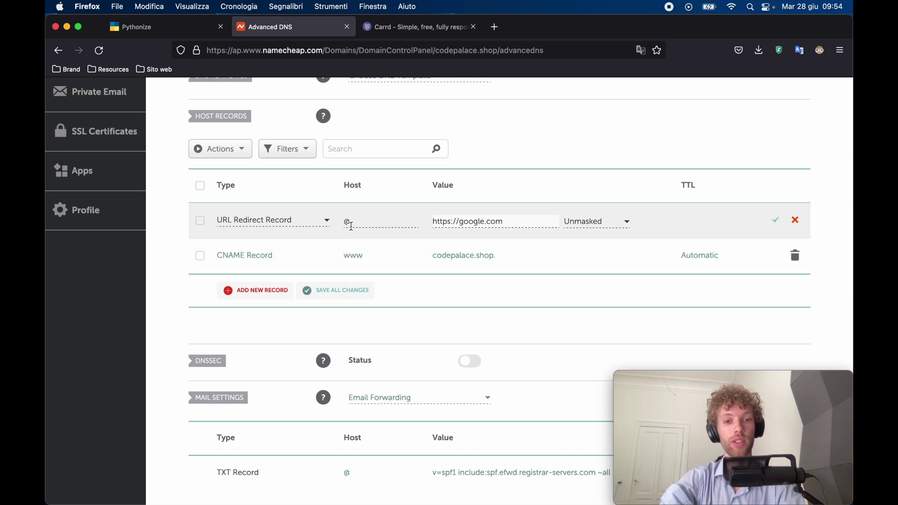
click(460, 222)
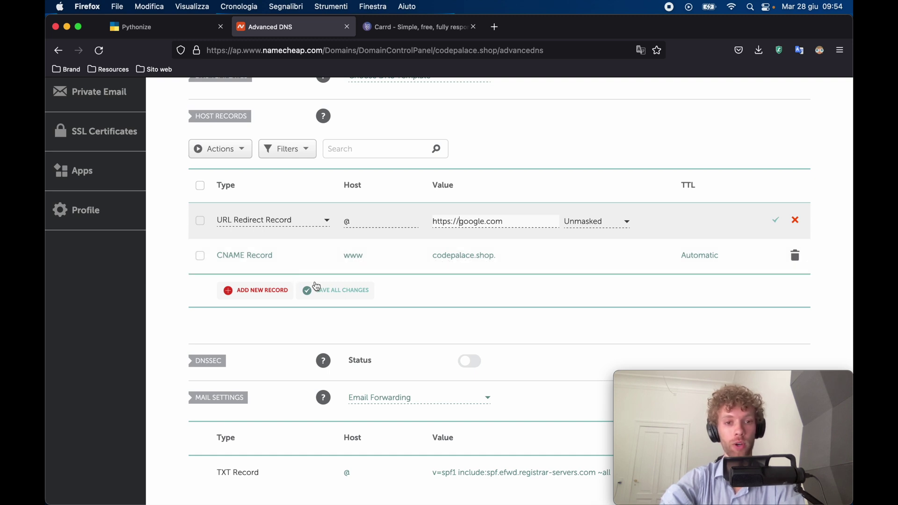
click(316, 288)
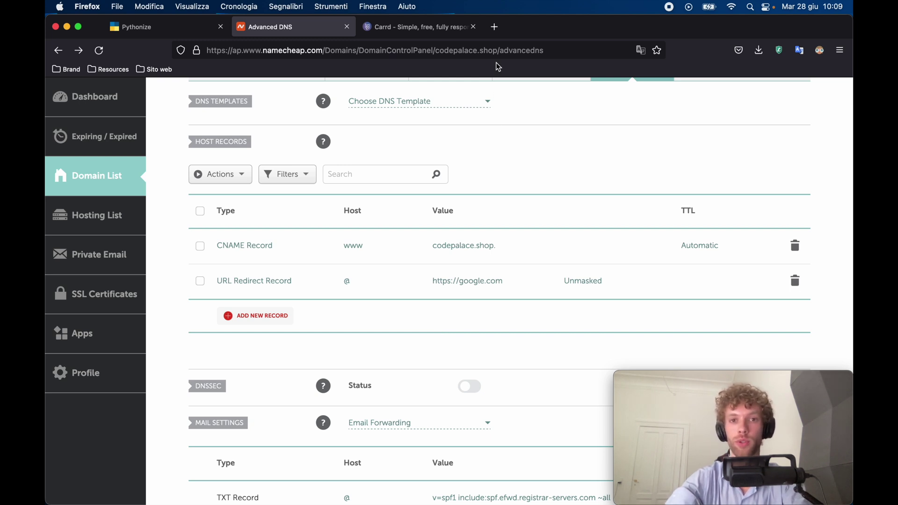
Try loading codepalace.shop in a new tab, then close the failed page and return to Carrd.
click(497, 29)
text(codep)
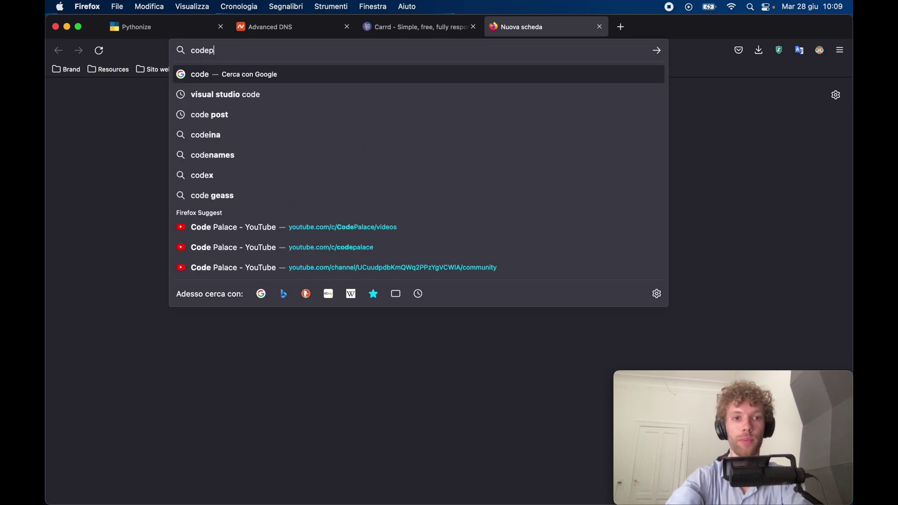
text(alace.shop)
key(BackSpace)
key(BackSpace)
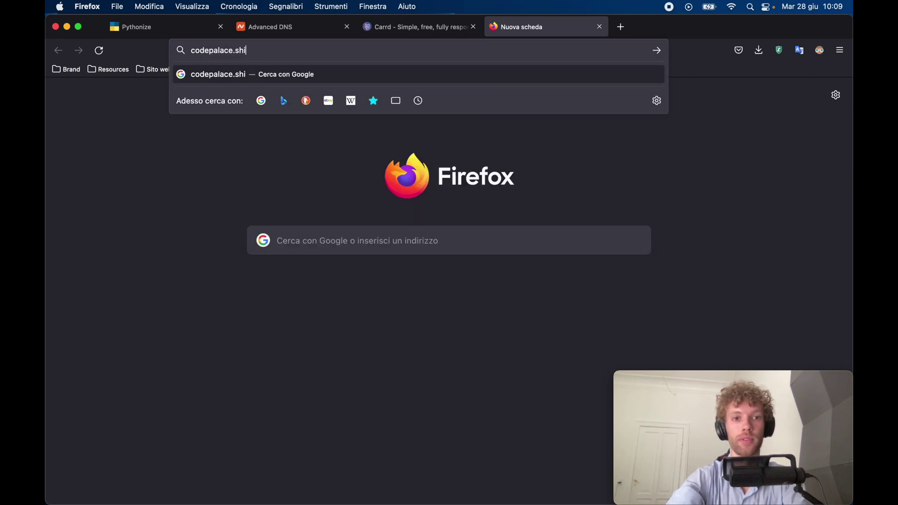
text(op)
key(Return)
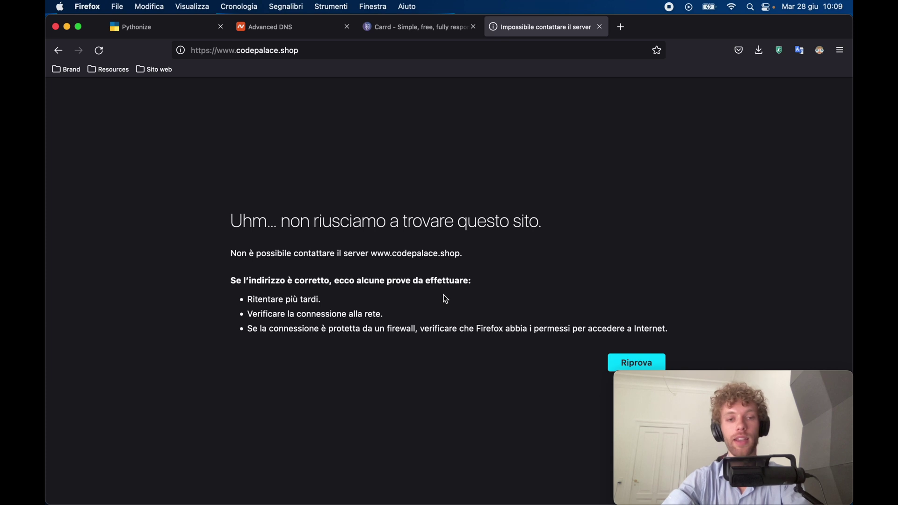
key(super+w)
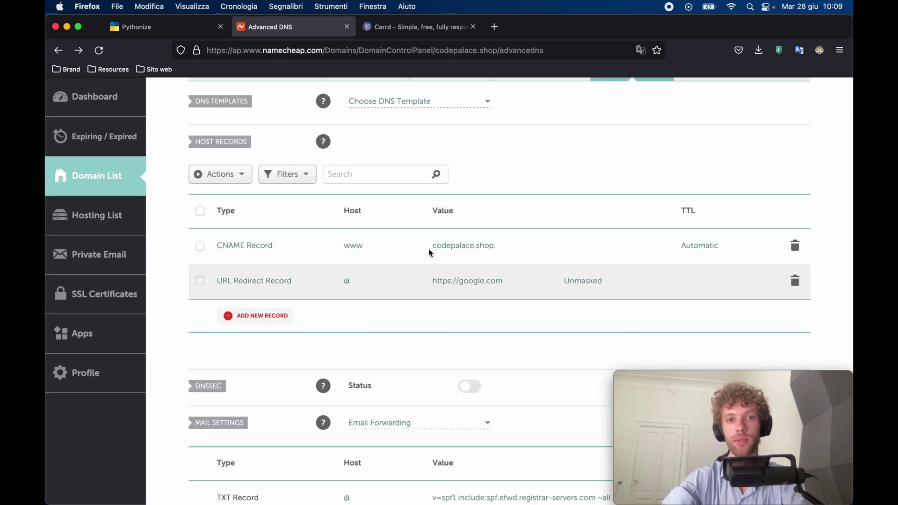
click(397, 39)
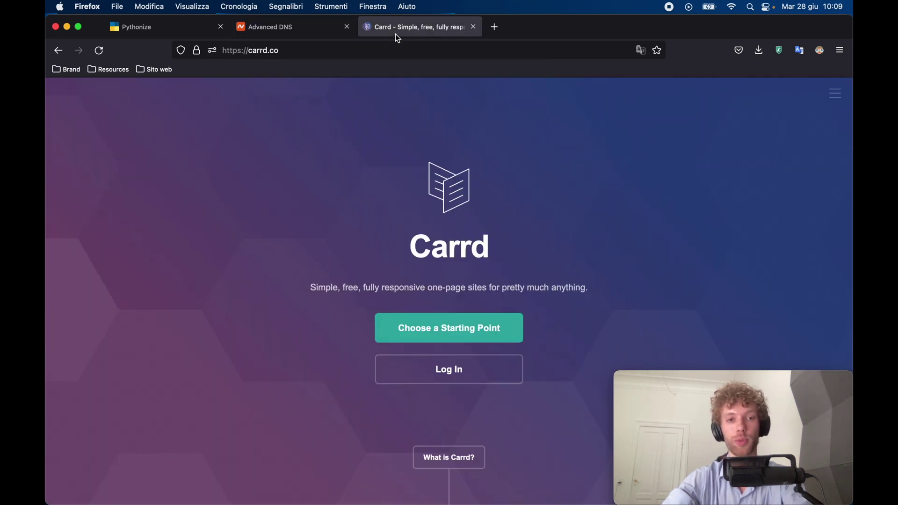
Browse Carrd's starting-point templates and pick The next big thing.
scroll(398, 164, down, 1)
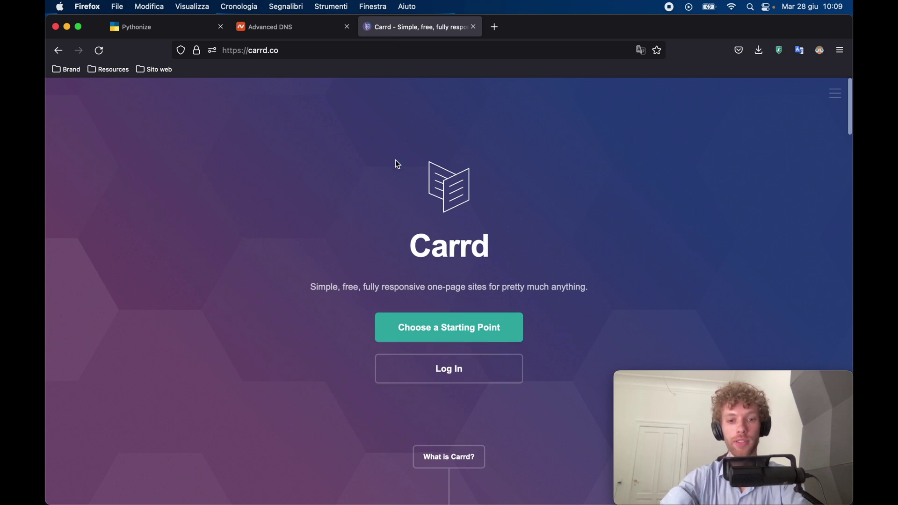
click(456, 328)
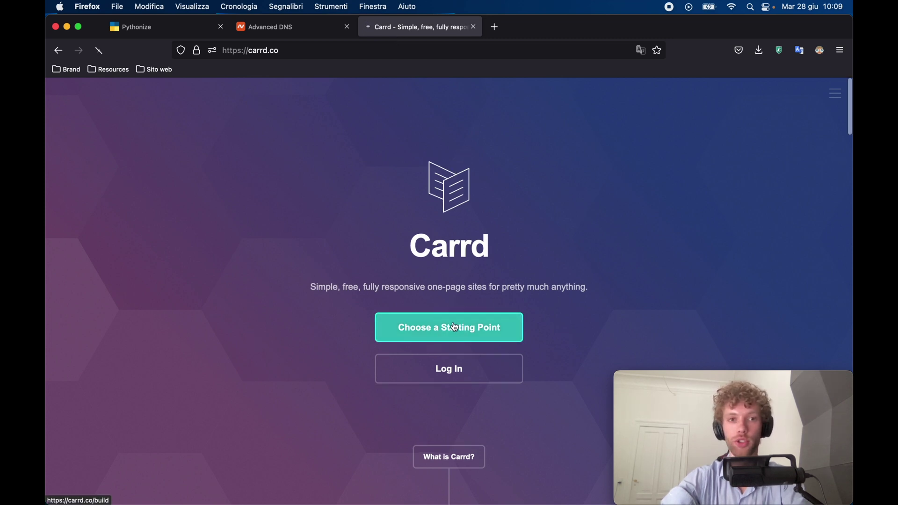
scroll(374, 351, down, 1)
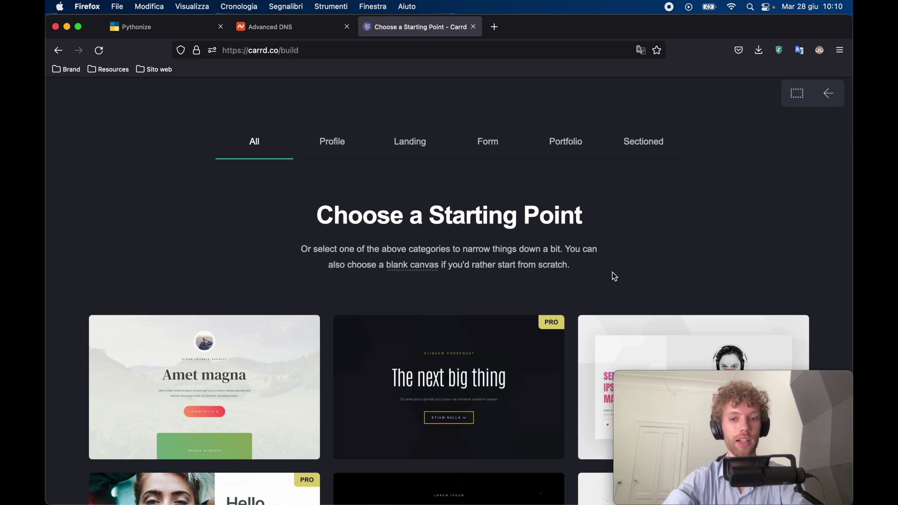
scroll(615, 276, down, 5)
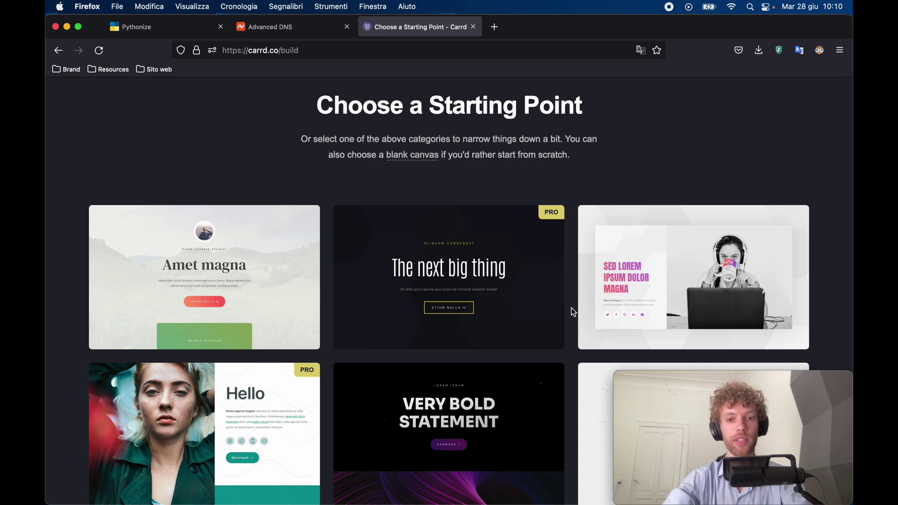
scroll(561, 360, down, 2)
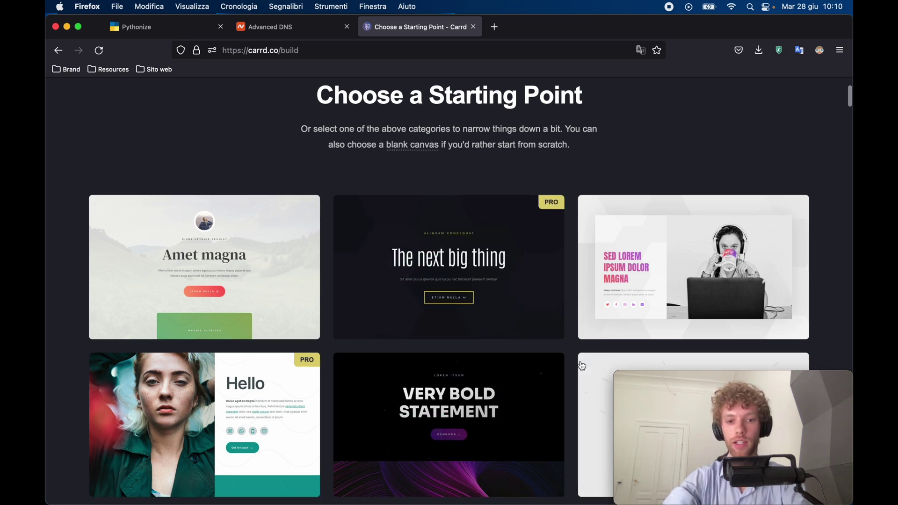
scroll(582, 366, down, 5)
scroll(583, 366, down, 1)
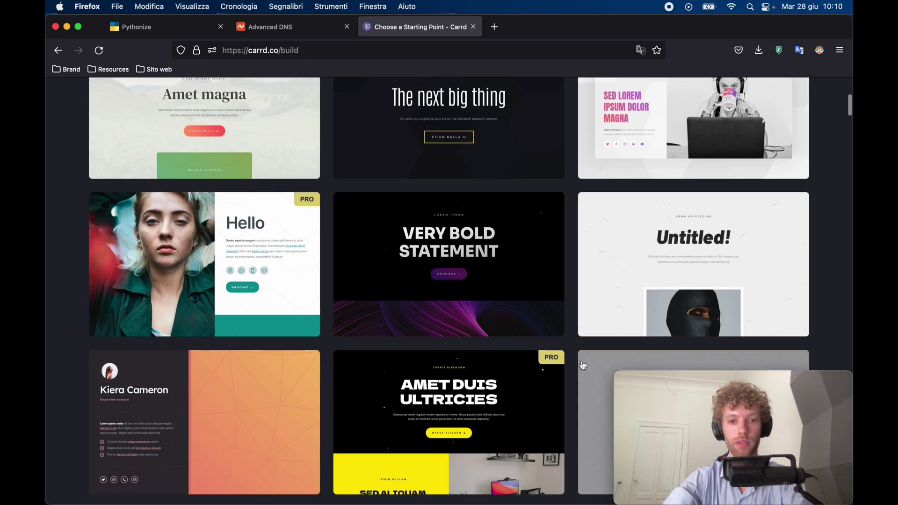
scroll(583, 365, up, 8)
mouse_move(481, 285)
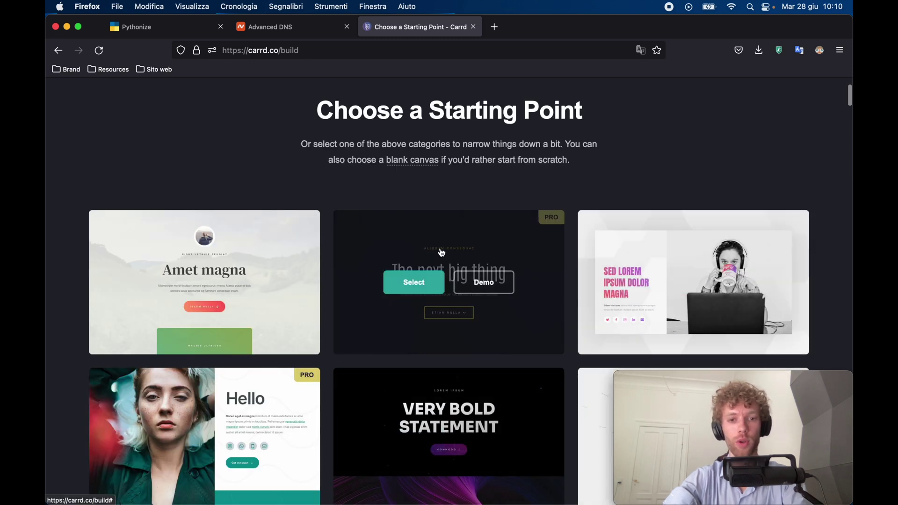
click(421, 290)
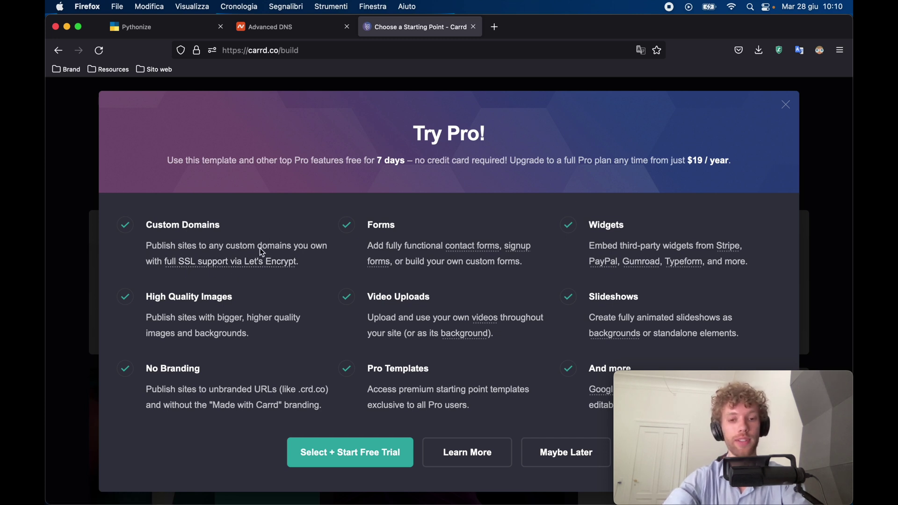
Start the Pro free trial and open The next big thing template in the editor.
click(345, 462)
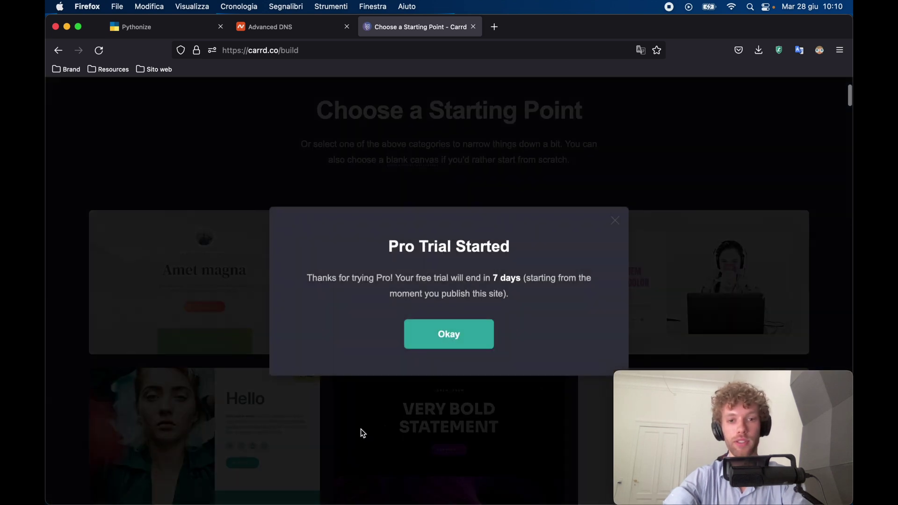
click(427, 337)
click(434, 333)
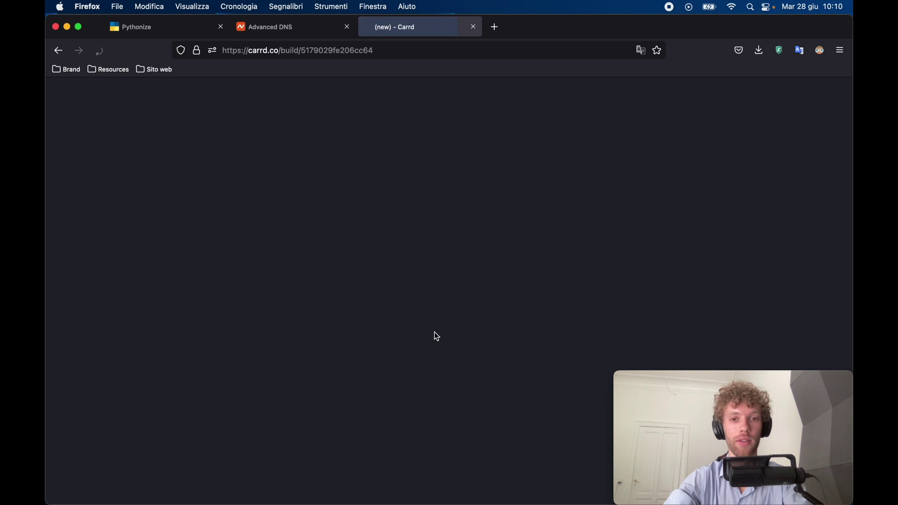
Change the template's Convallis label text to LMAO.
scroll(436, 337, down, 10)
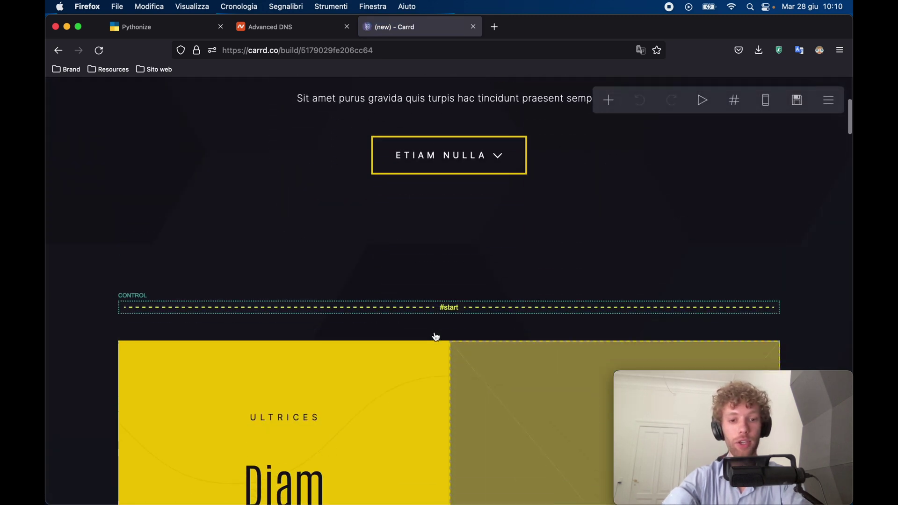
scroll(437, 336, down, 20)
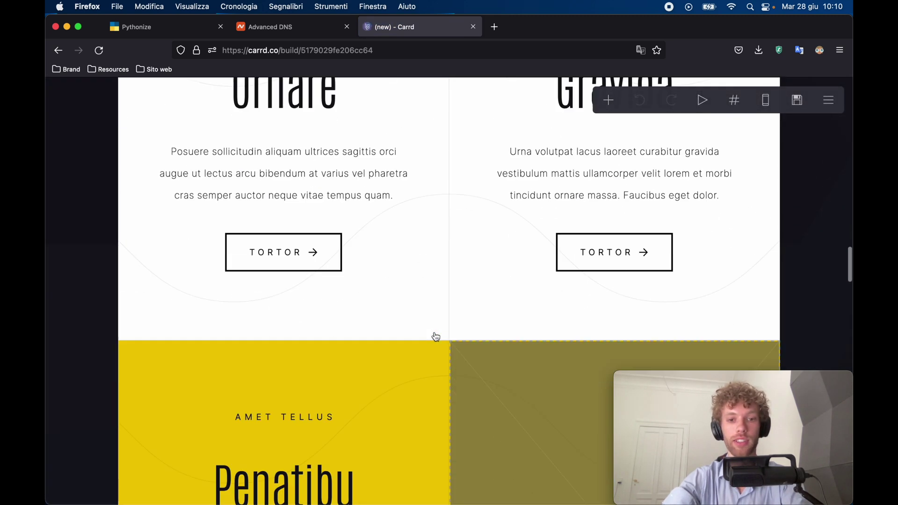
scroll(436, 337, down, 15)
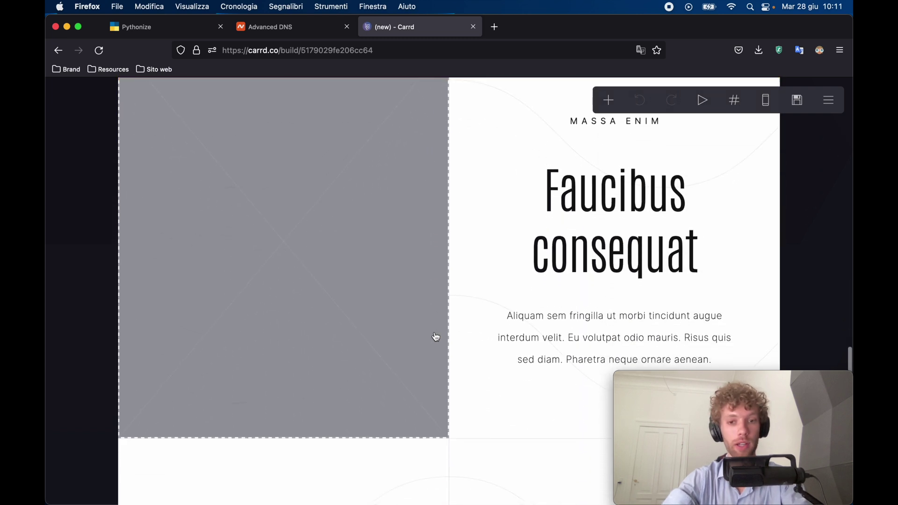
scroll(436, 337, down, 5)
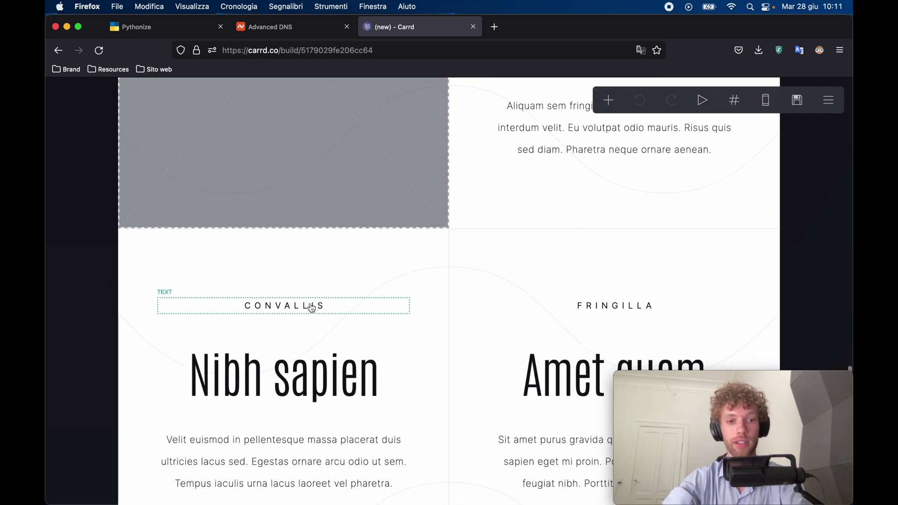
click(311, 307)
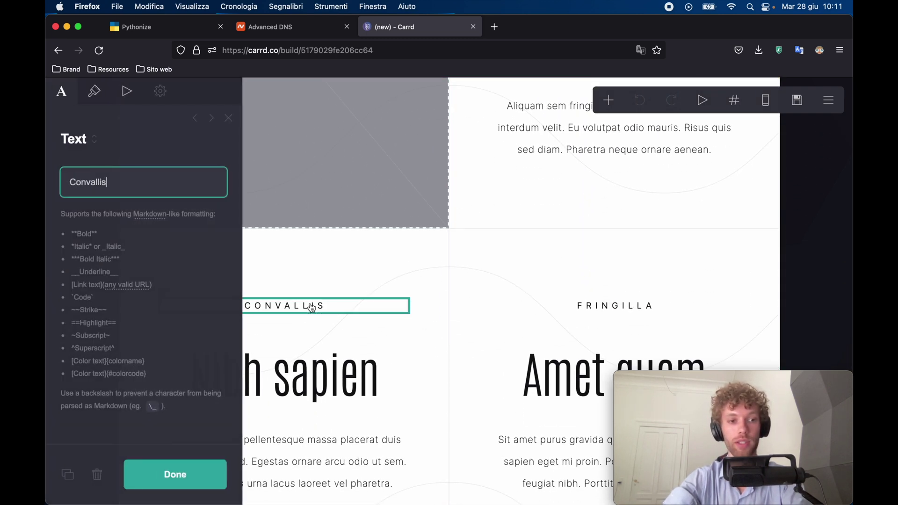
double_click(106, 187)
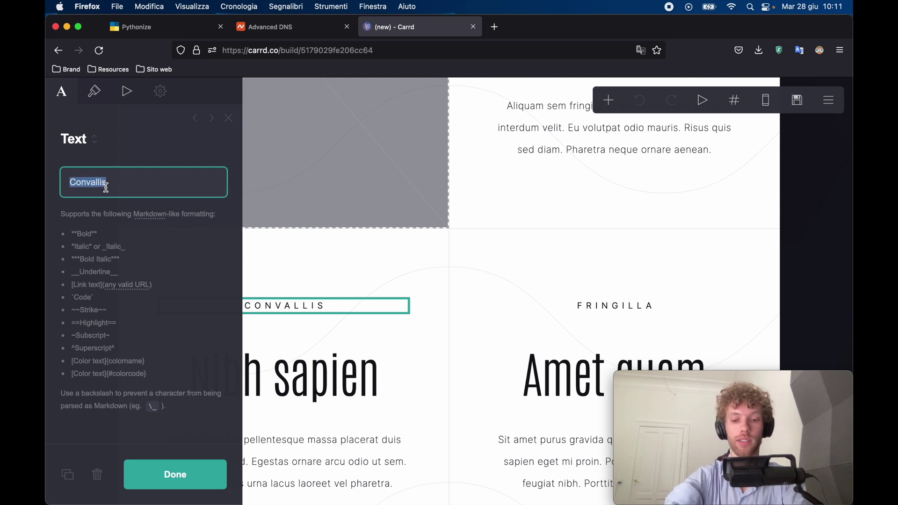
text(LMAO)
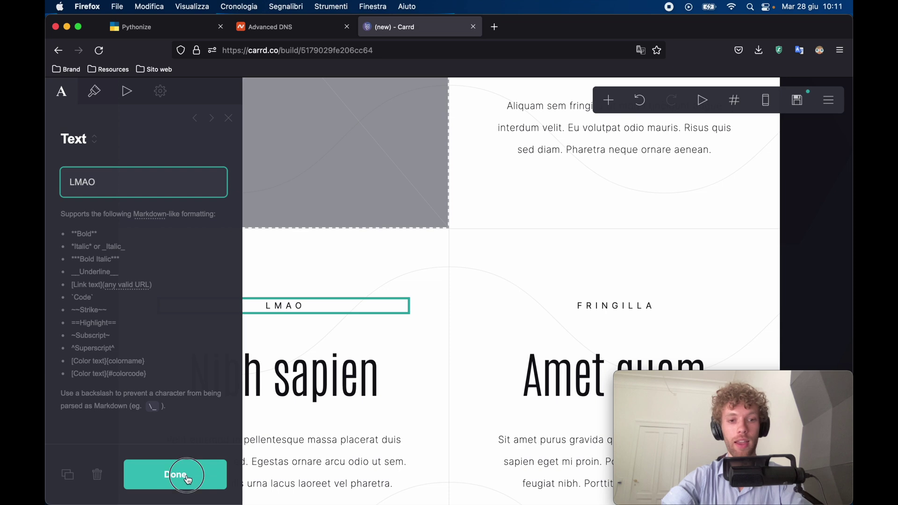
click(188, 478)
Return to the top of the page and bring up the site's Publish panel.
scroll(309, 343, down, 15)
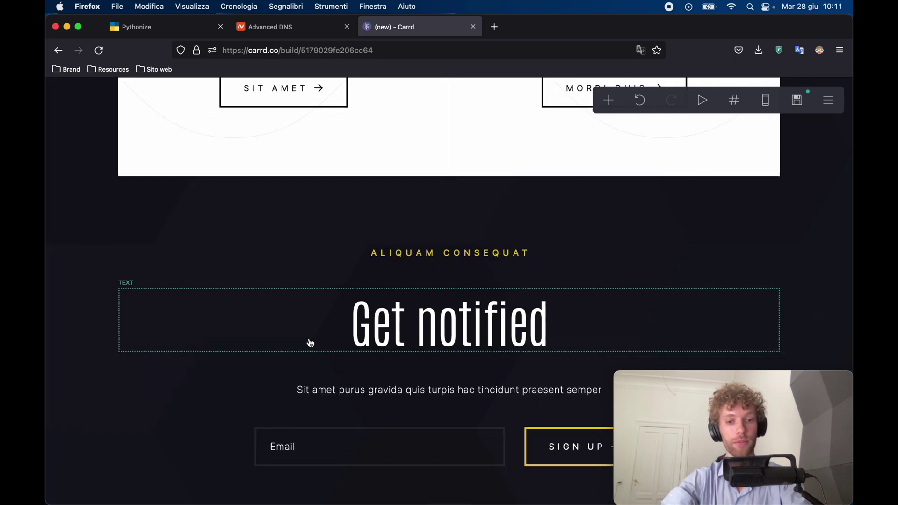
scroll(311, 343, down, 2)
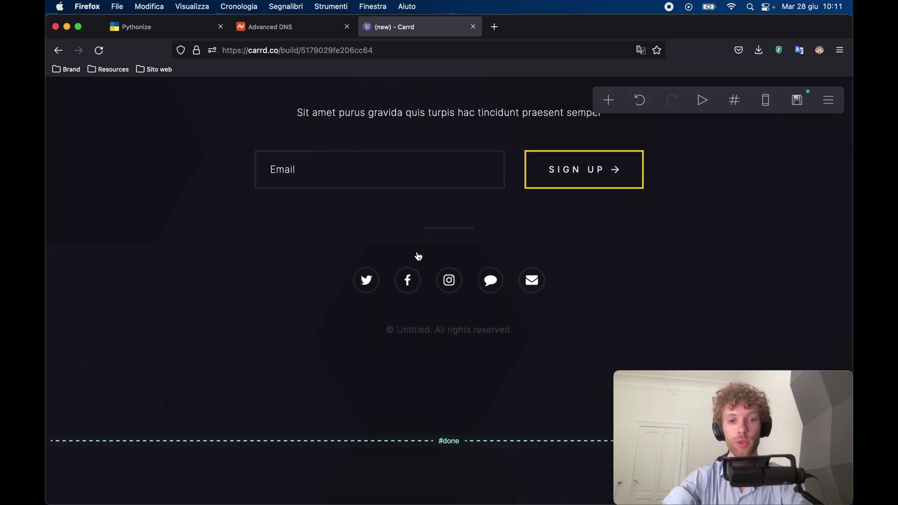
scroll(472, 277, up, 2)
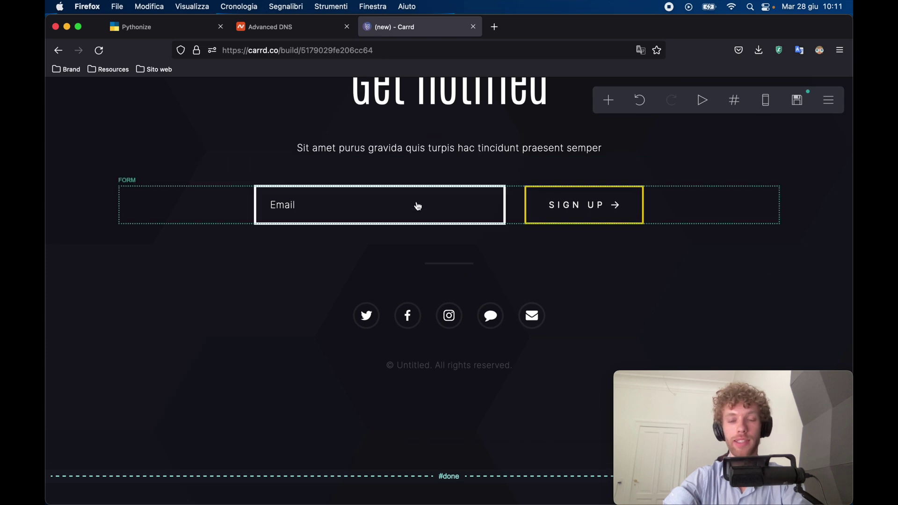
scroll(415, 205, up, 15)
scroll(417, 208, up, 15)
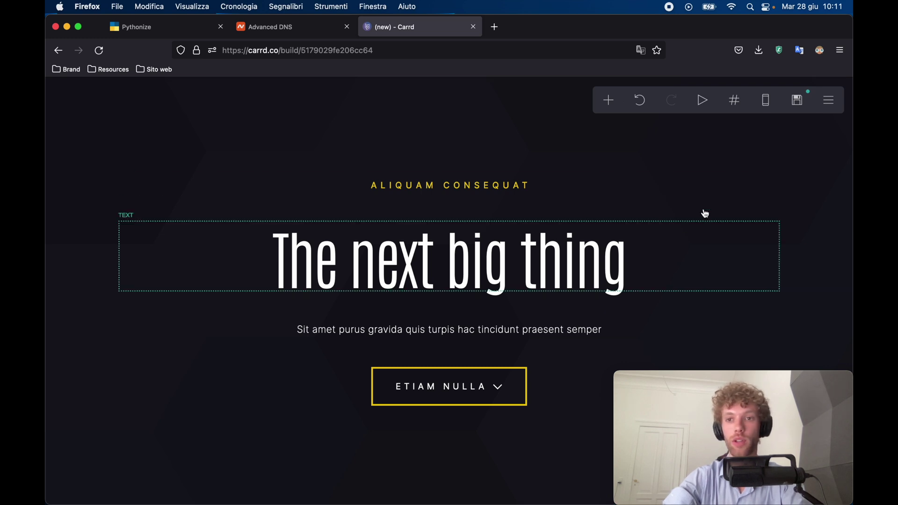
click(801, 110)
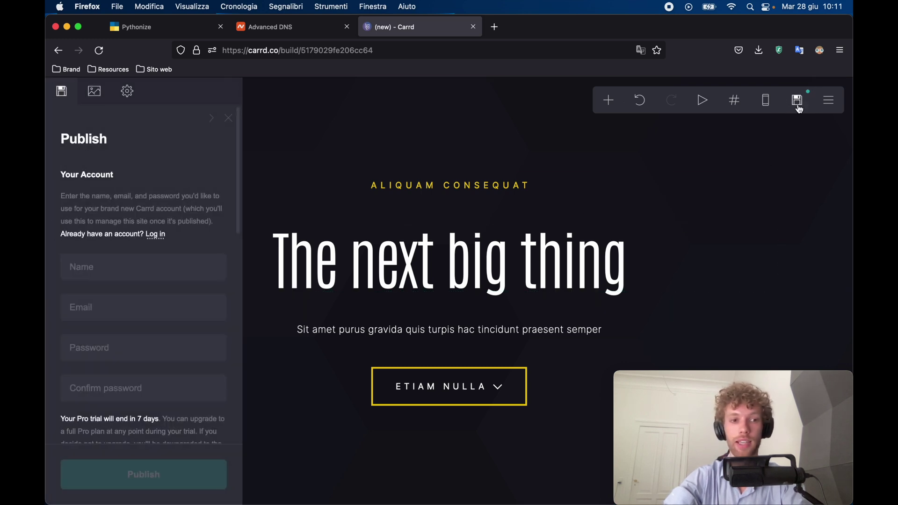
Enter Code Palace as the account name and fill in the account e-mail.
scroll(136, 243, down, 2)
click(137, 251)
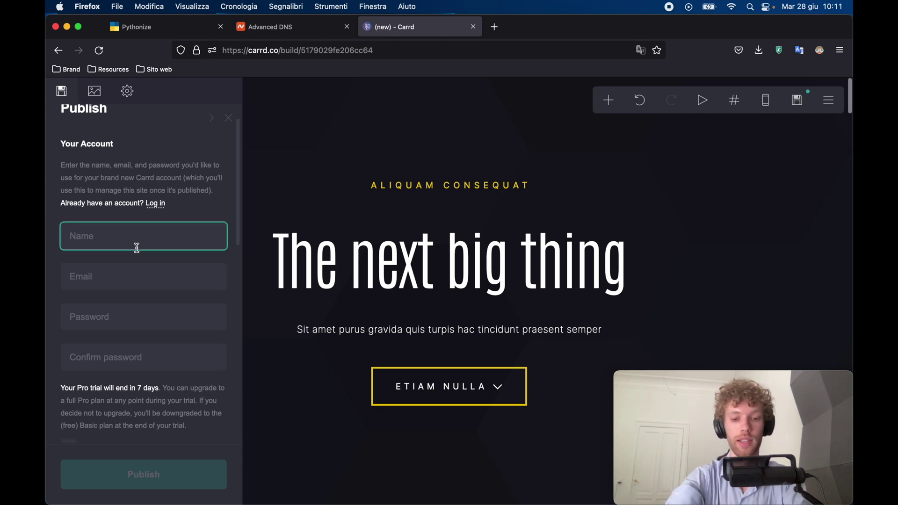
text(Code Palace)
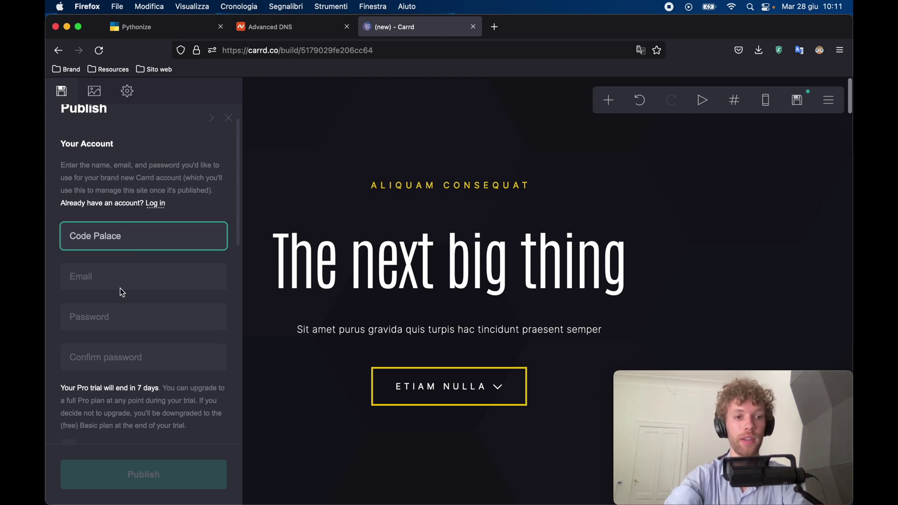
click(121, 283)
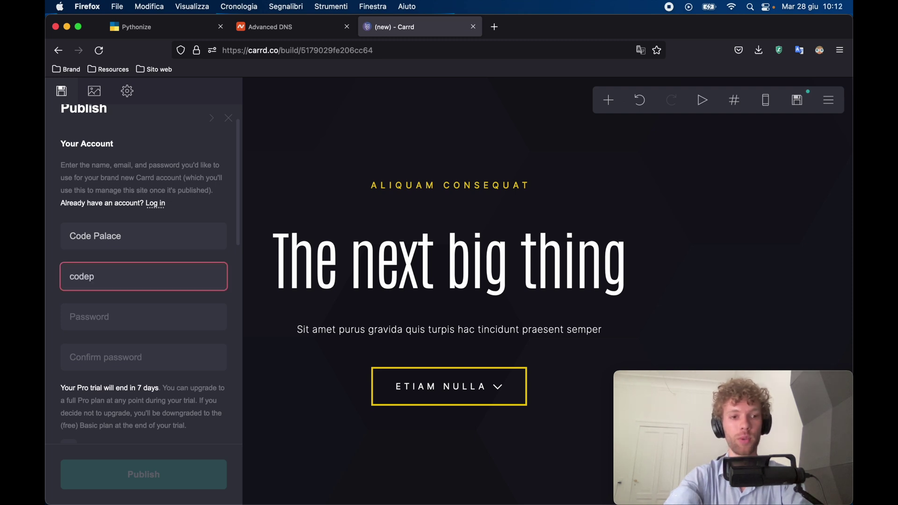
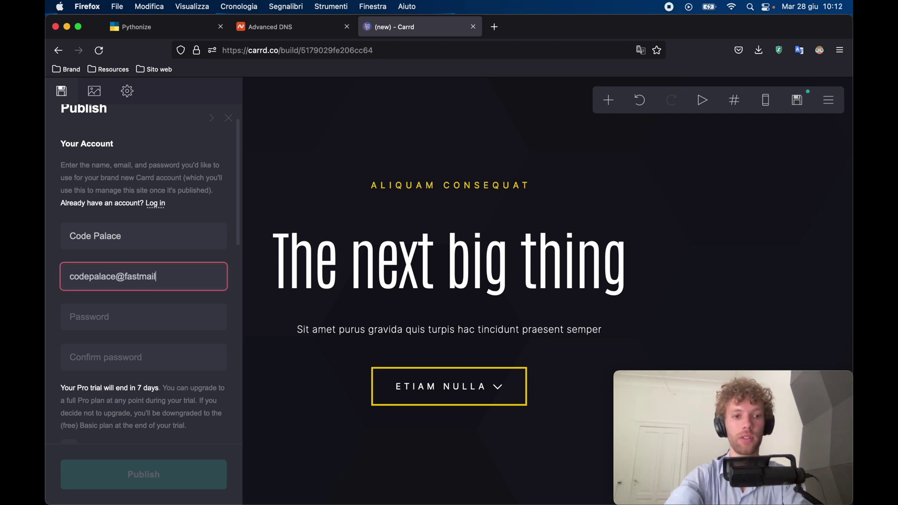
Enter and confirm the account password, then accept the Terms of Use.
click(105, 331)
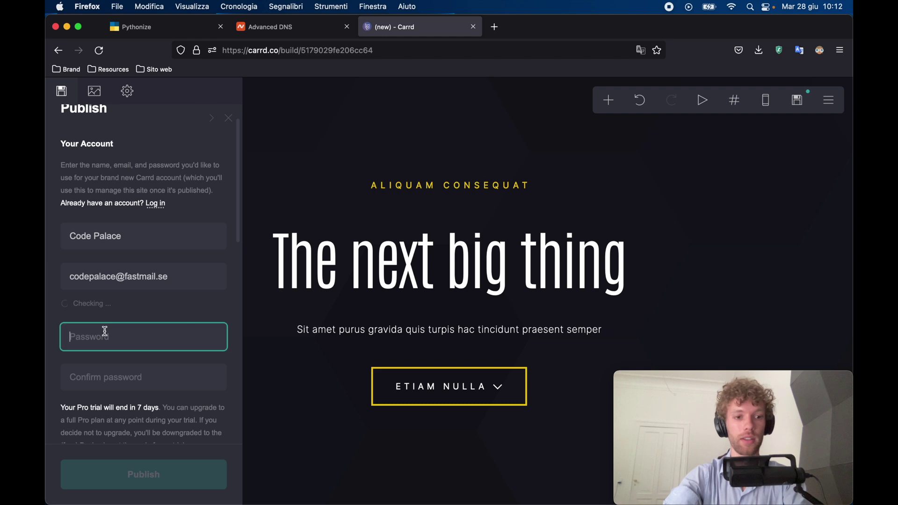
text(a)
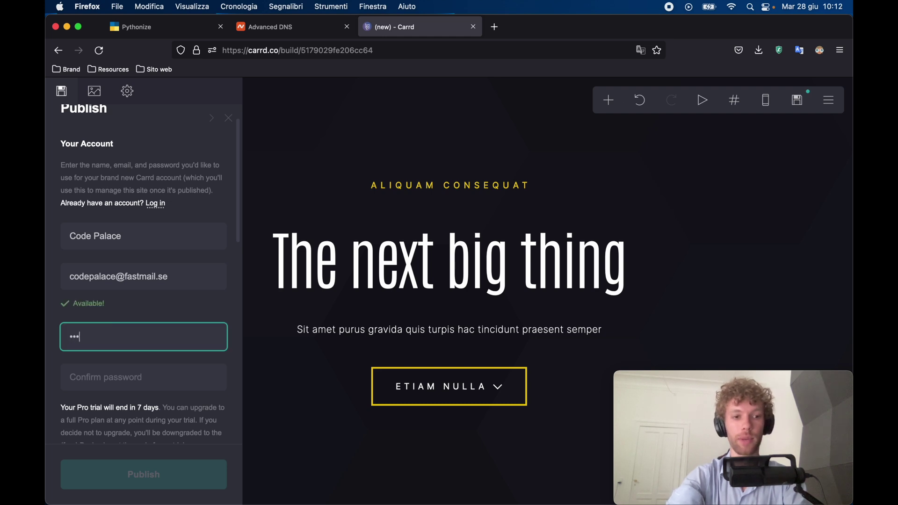
text(••••••)
key(Tab)
text(••••••••)
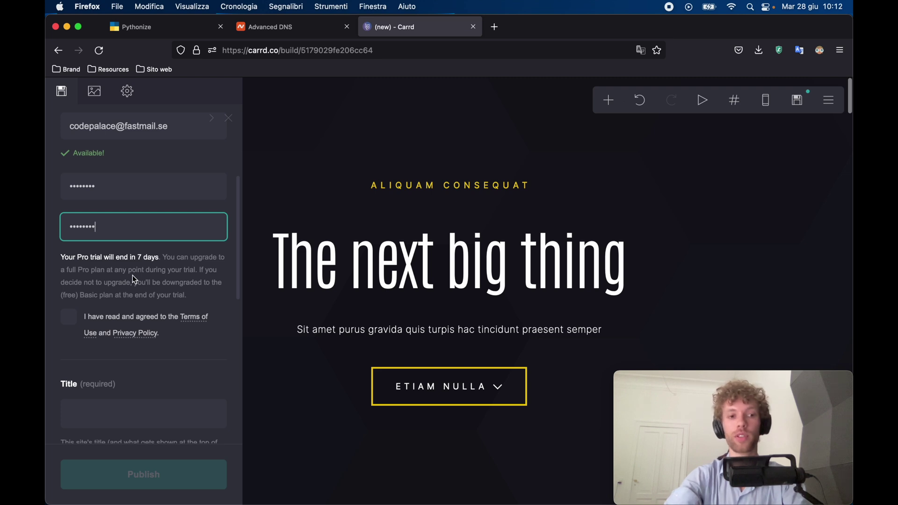
click(69, 316)
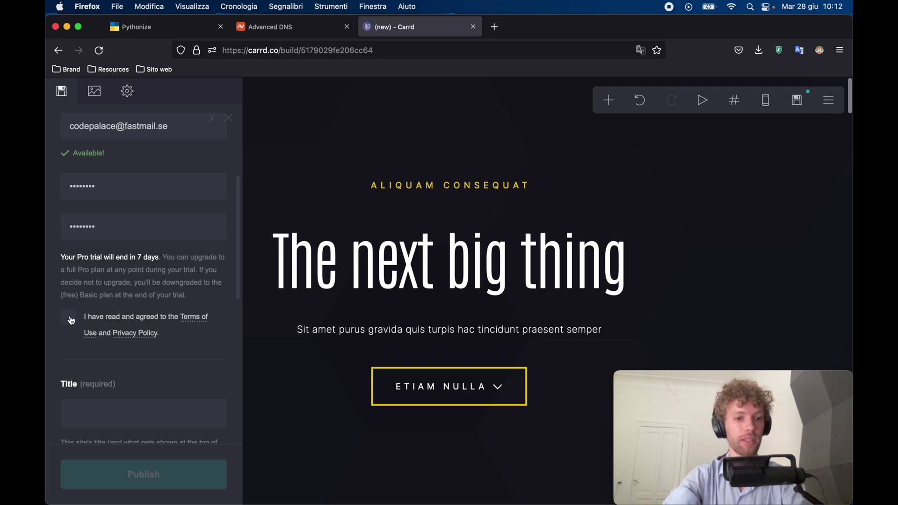
scroll(83, 345, down, 4)
Title the site 'Code palace Shop' and publish to custom domain codepalace.shop.
key(Tab)
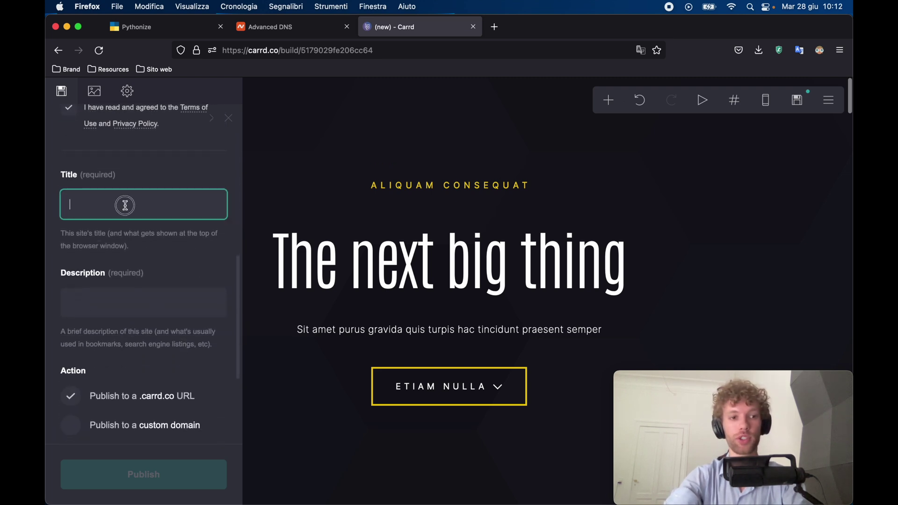
text(Code pala)
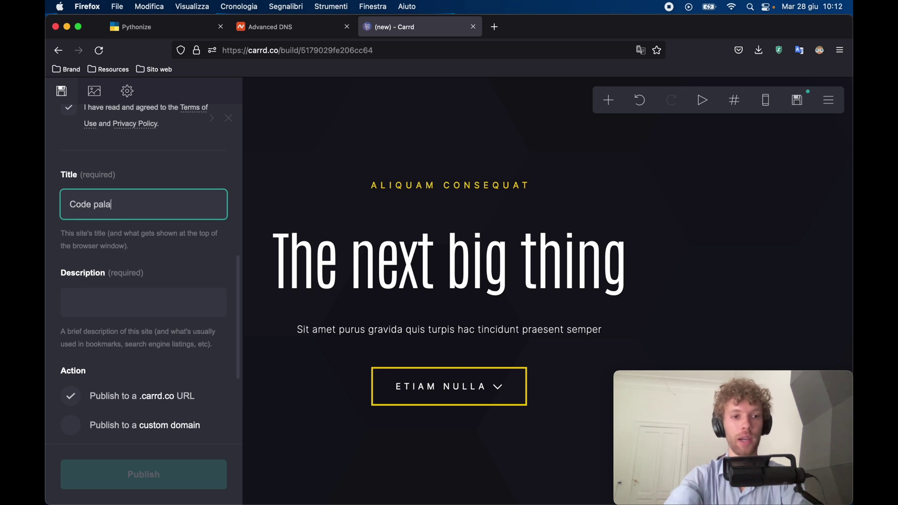
text(ce Shop)
scroll(232, 305, down, 2)
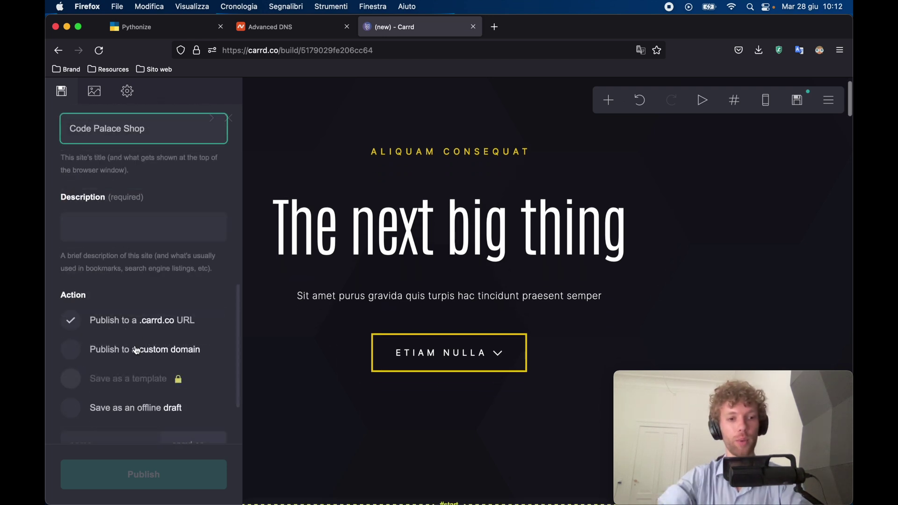
scroll(154, 353, down, 1)
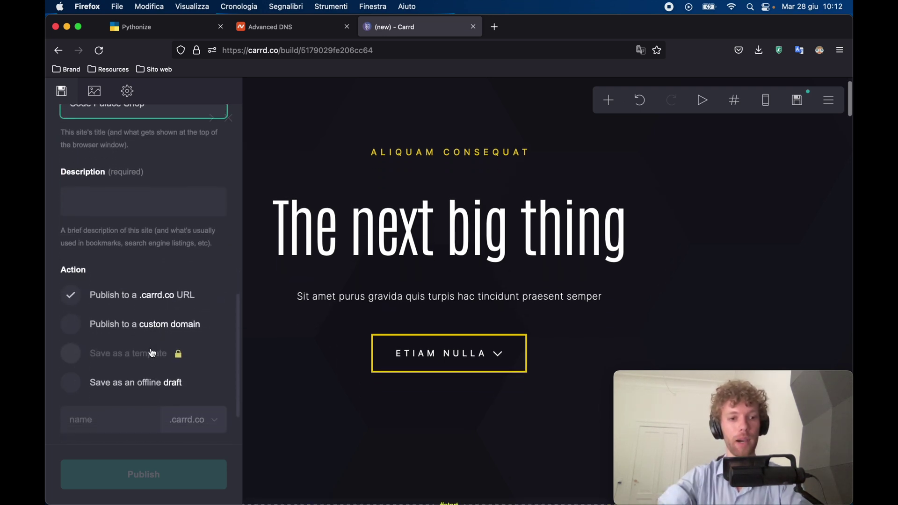
click(130, 318)
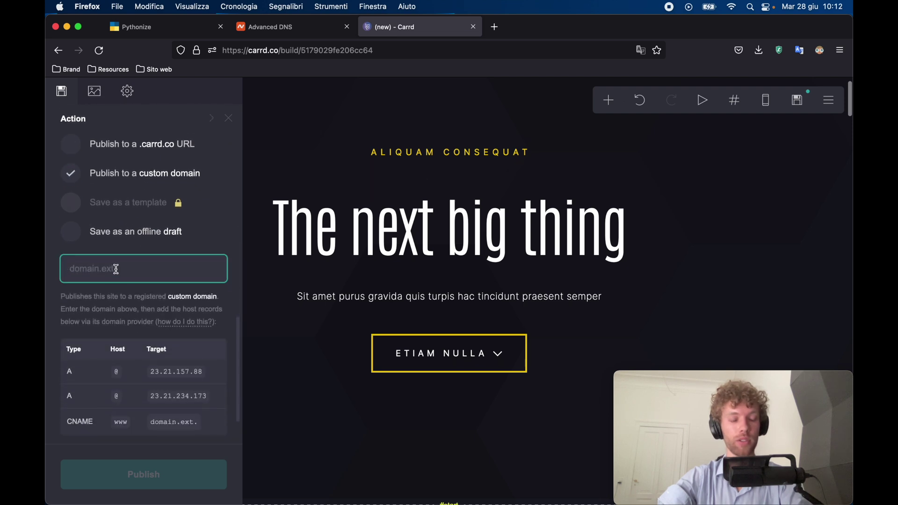
click(120, 269)
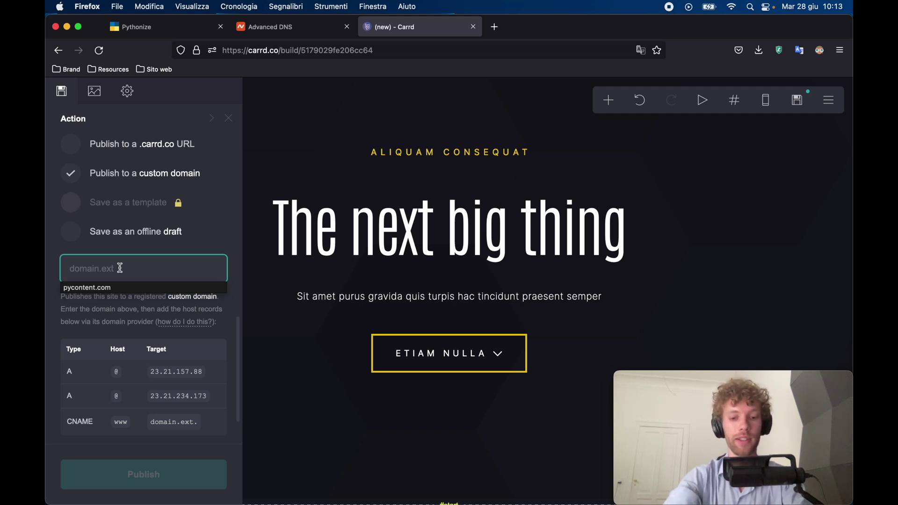
text(codepalace.shop)
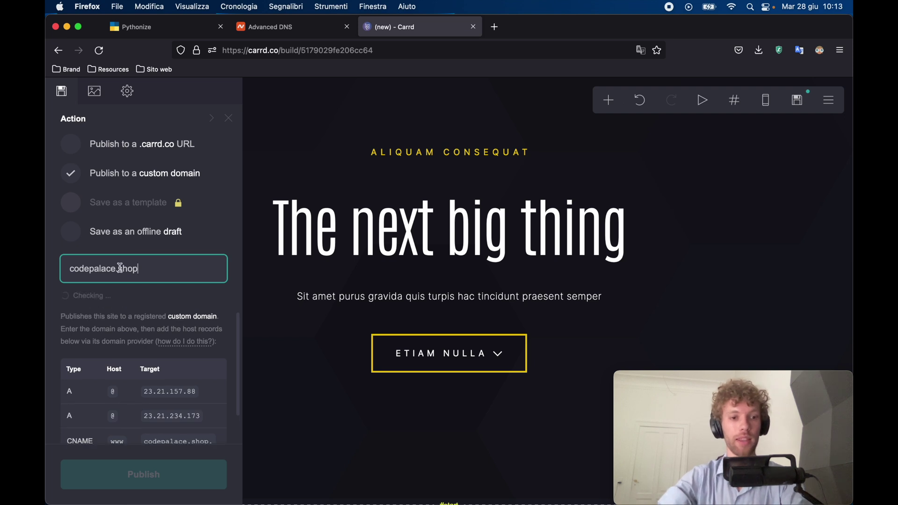
Copy the domain name plus the two A record targets and the CNAME target Carrd lists.
scroll(120, 267, down, 3)
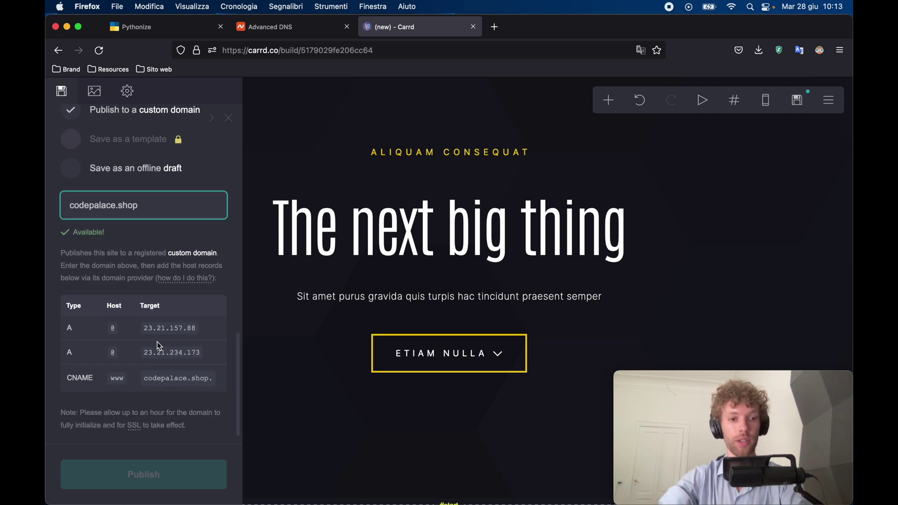
drag(179, 201, 62, 201)
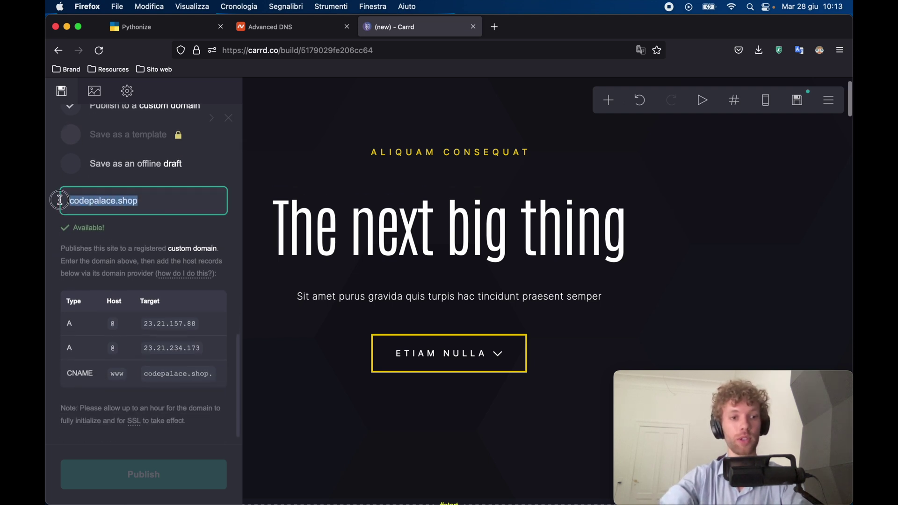
click(141, 325)
key(cmd+c)
click(145, 348)
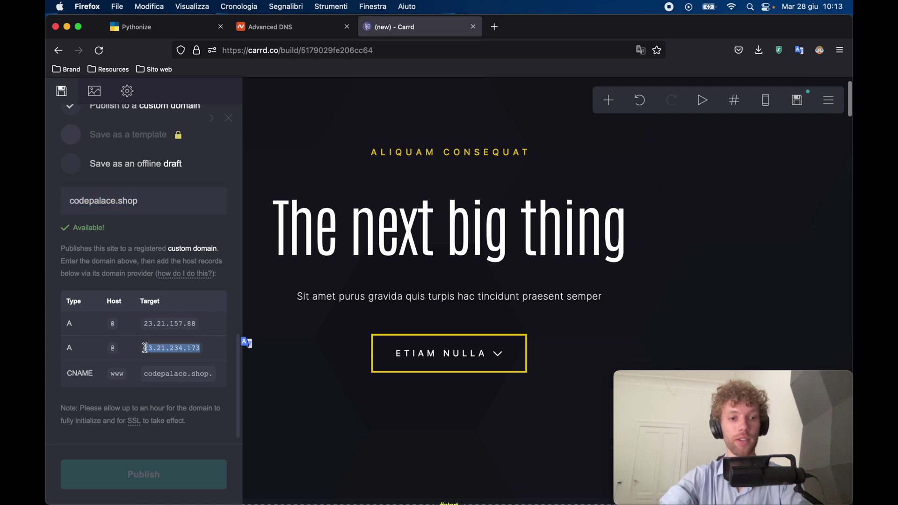
drag(146, 372, 209, 373)
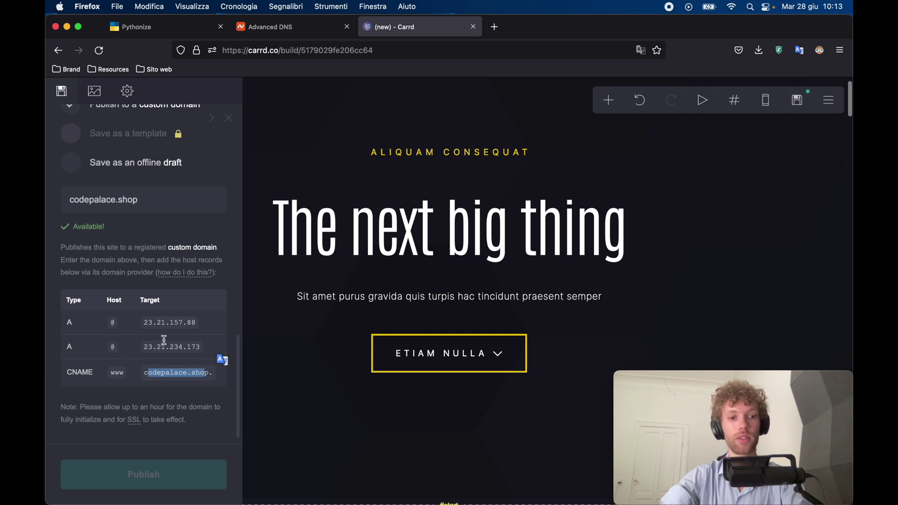
Write the site description 'The official Code Palace'.
scroll(167, 300, up, 10)
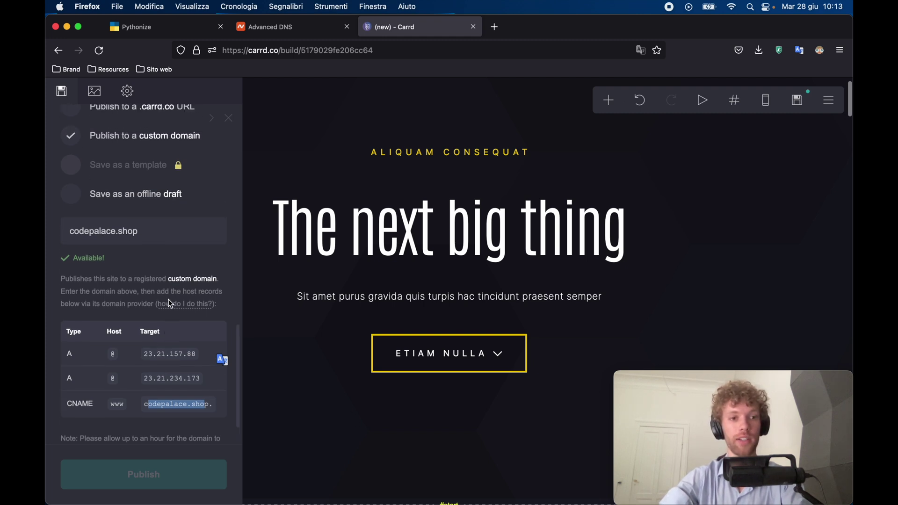
click(94, 204)
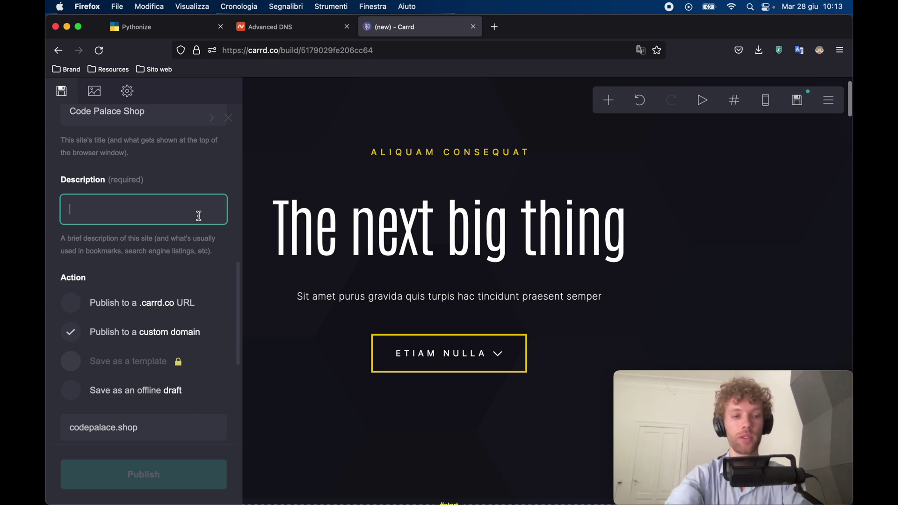
text(The offici)
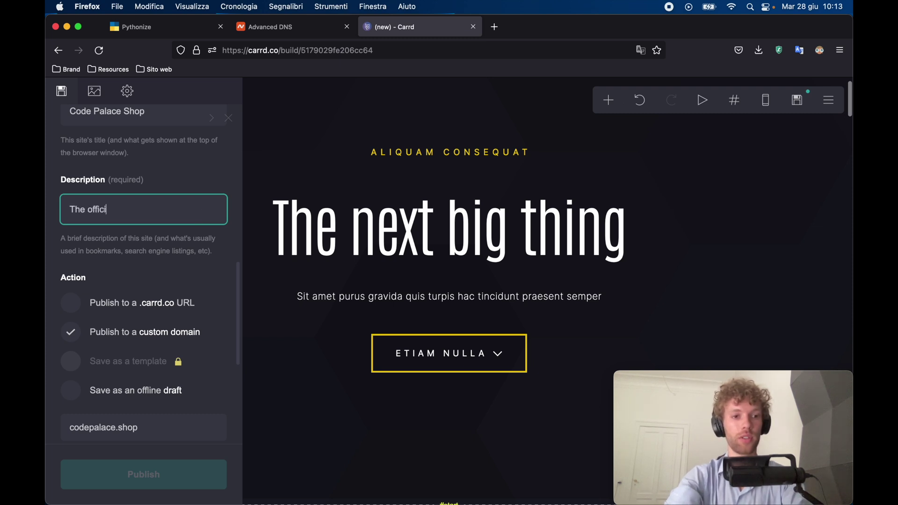
text(al Code Palka)
key(BackSpace)
key(BackSpace)
text(ace Shop)
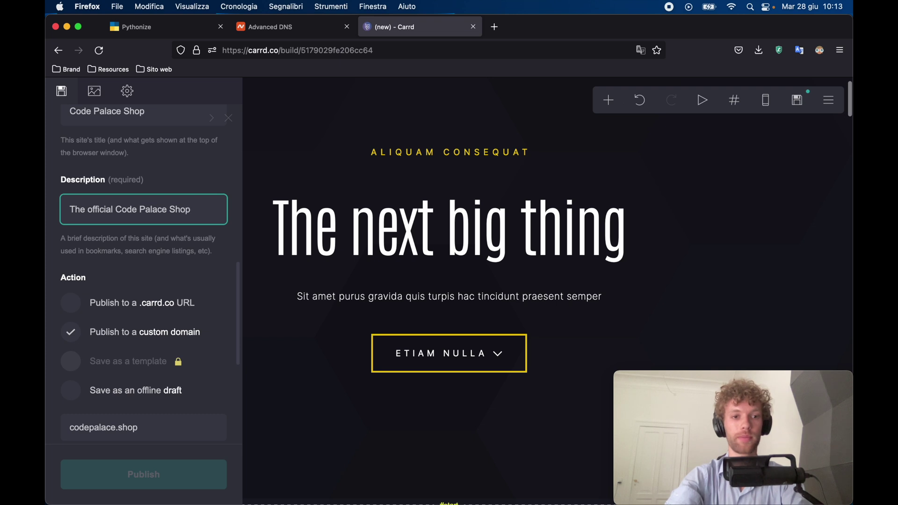
scroll(170, 429, down, 5)
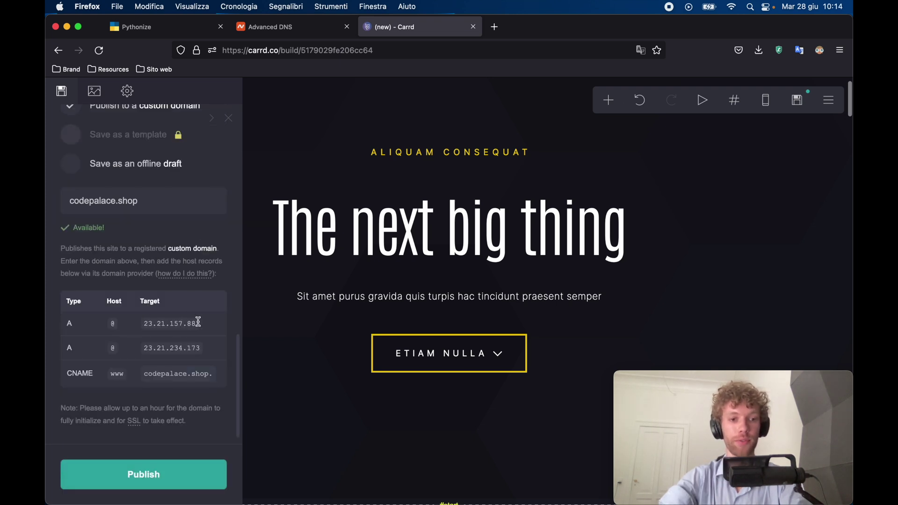
click(288, 29)
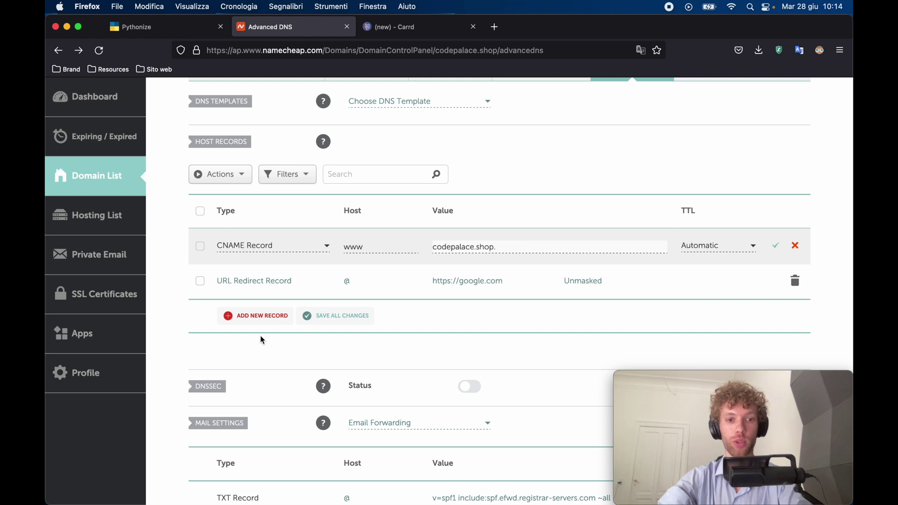
Add an @ A record in Namecheap pointing to 23.21.157.88.
click(255, 316)
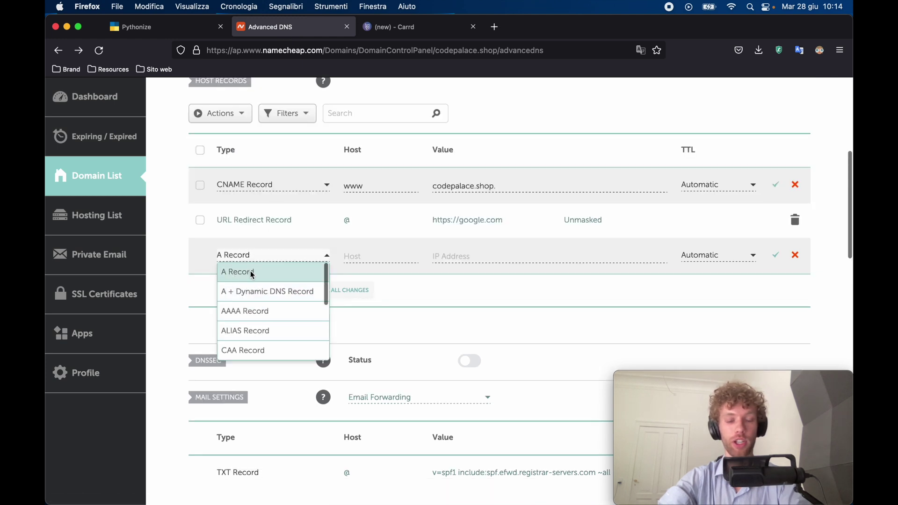
click(252, 274)
click(450, 257)
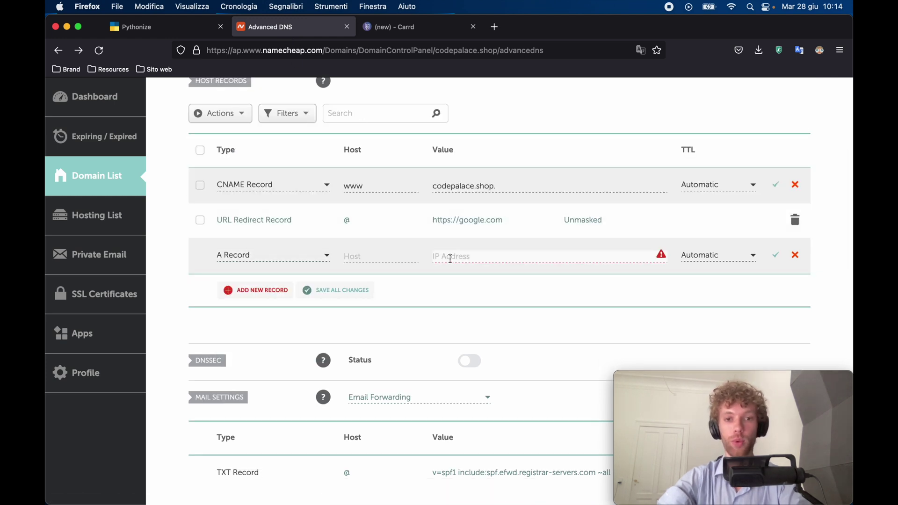
key(cmd+v)
click(364, 253)
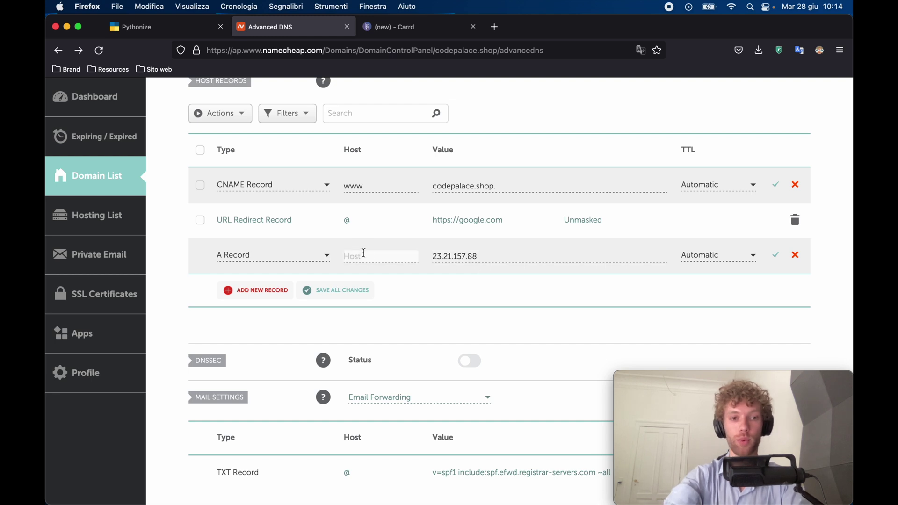
text(@)
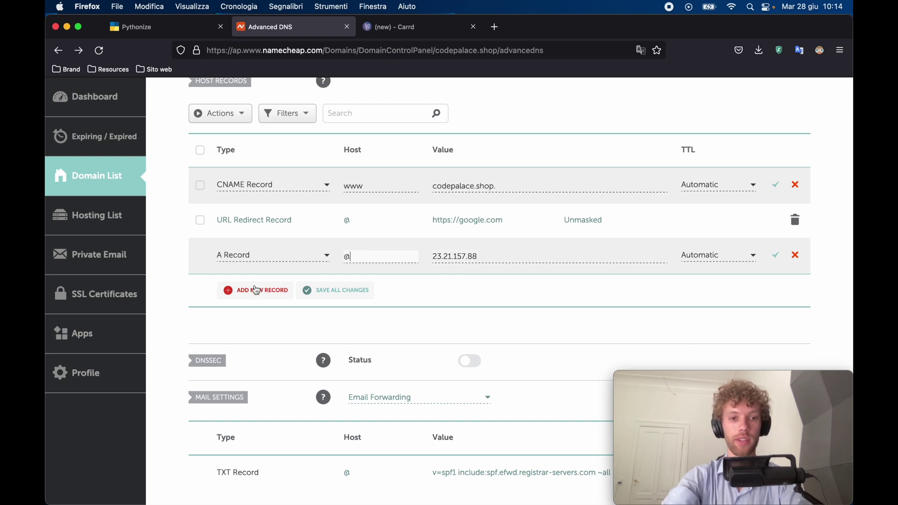
Add a second @ A record with 23.21.234.173 copied from Carrd.
click(255, 290)
click(248, 259)
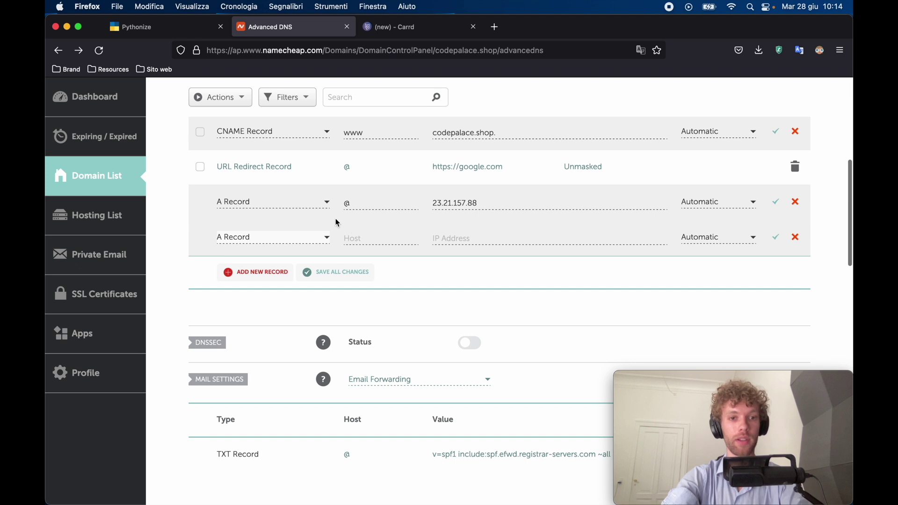
click(373, 239)
text(@)
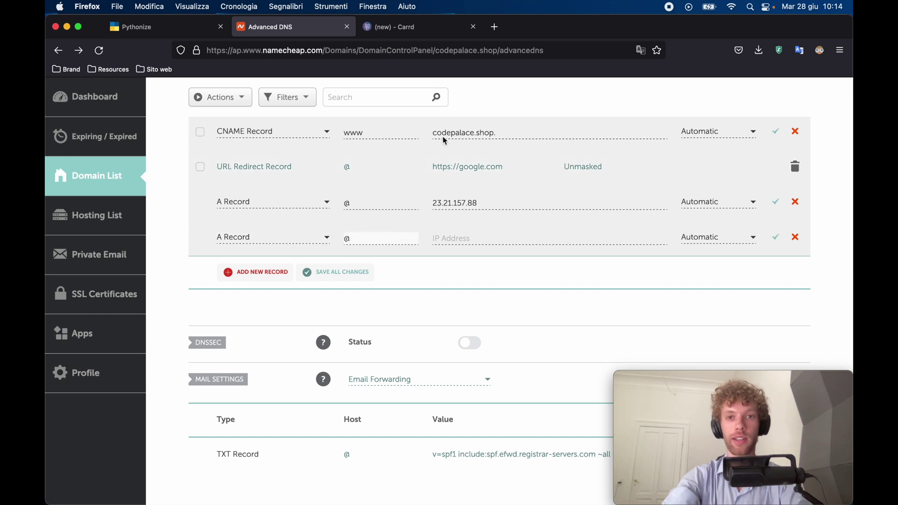
click(398, 27)
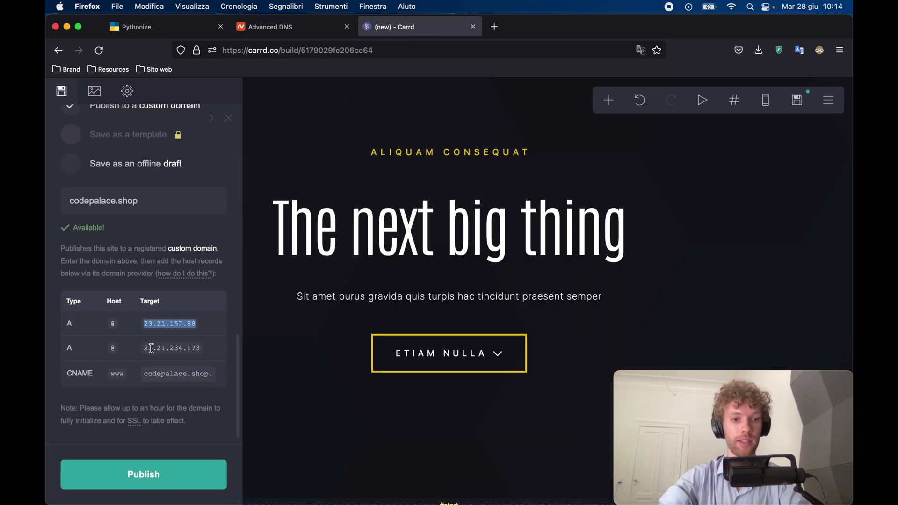
drag(145, 348, 201, 348)
key(super+c)
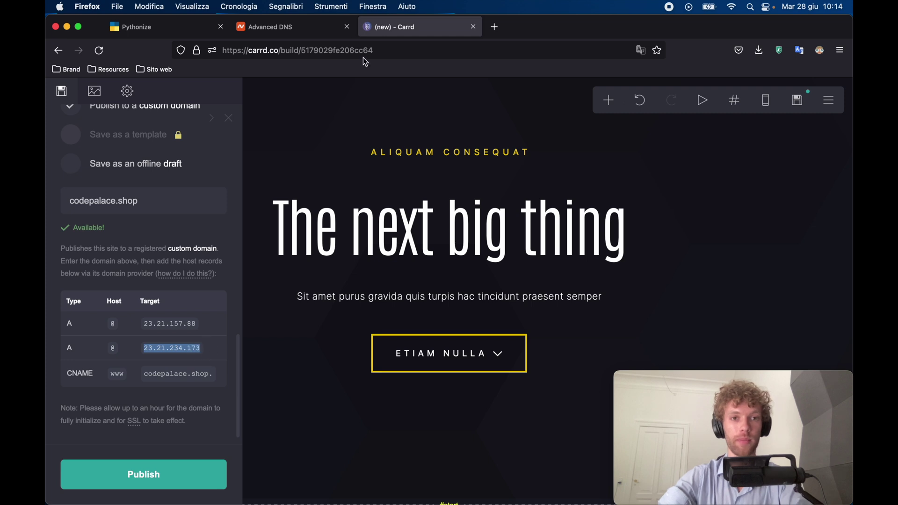
click(309, 33)
click(461, 239)
key(super+v)
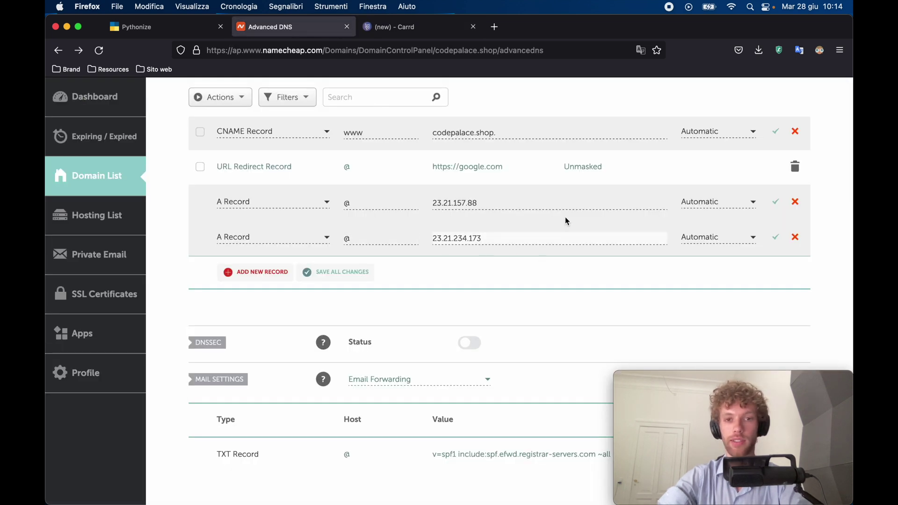
Delete the google.com URL Redirect record, save all changes, and retry publishing in Carrd.
scroll(284, 278, up, 3)
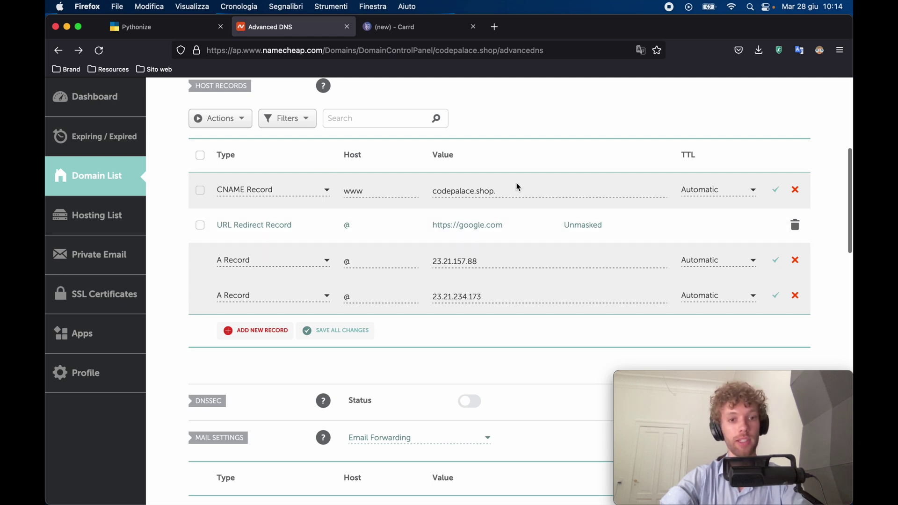
scroll(335, 240, up, 1)
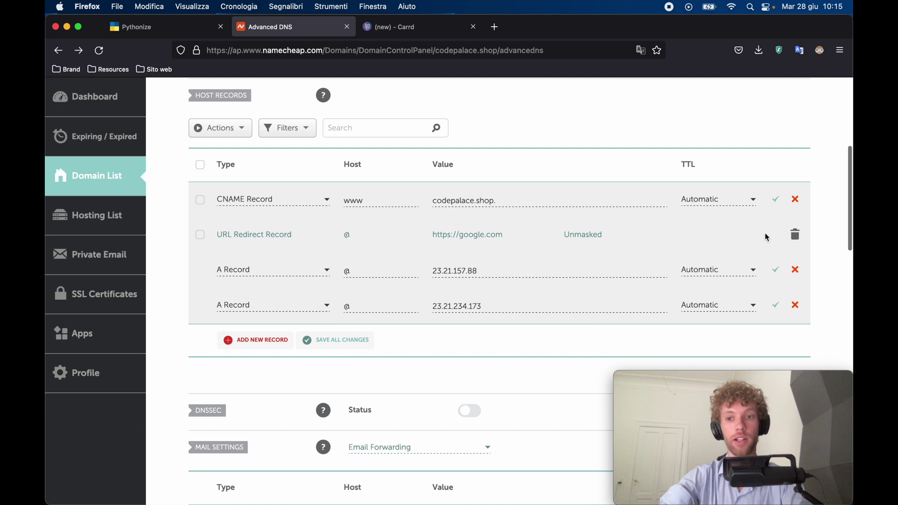
click(795, 234)
click(744, 286)
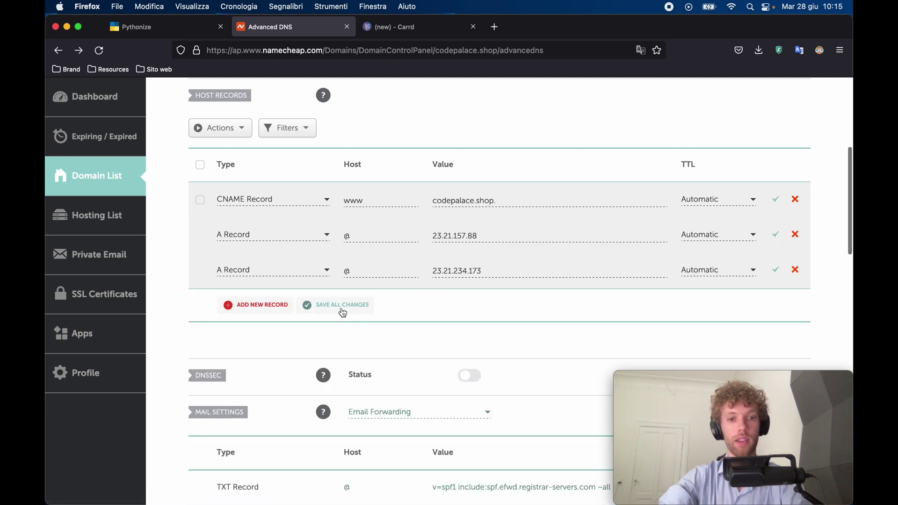
click(340, 309)
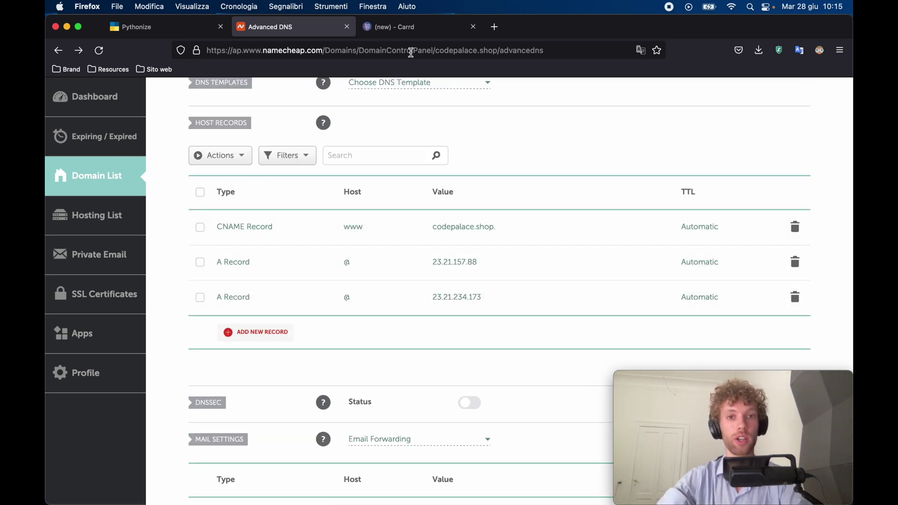
click(407, 28)
click(157, 474)
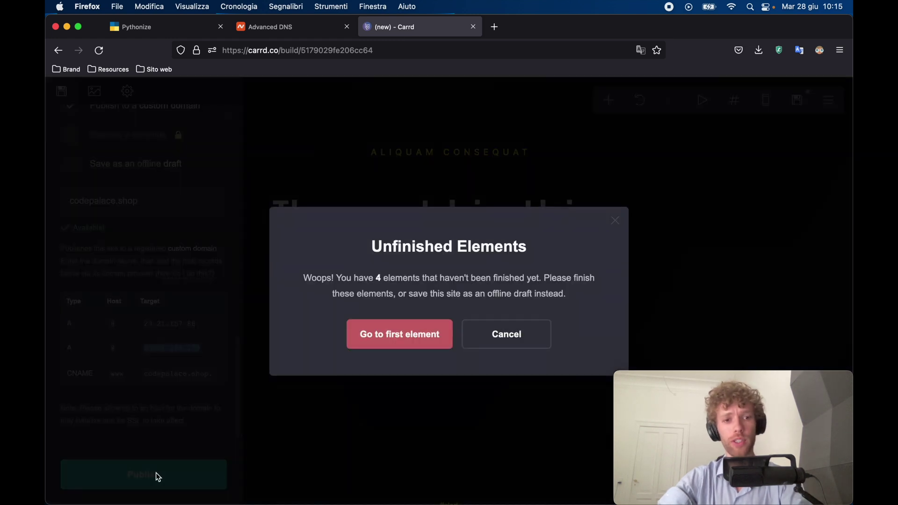
Fill the first unfinished empty image with Logo Big.png.
scroll(226, 388, up, 3)
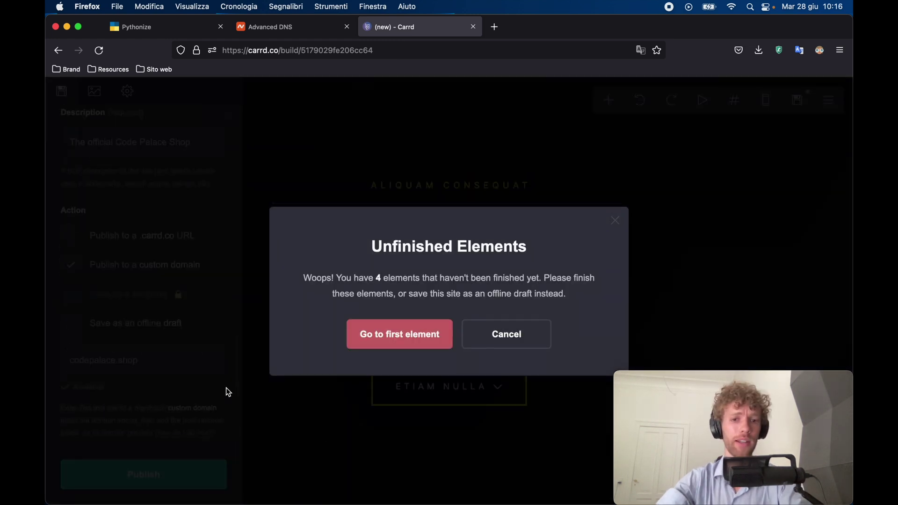
click(367, 337)
key(Escape)
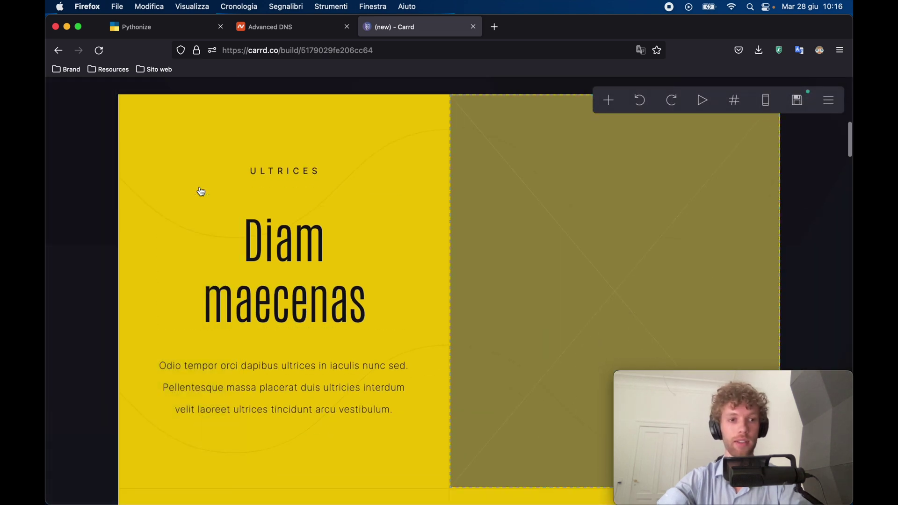
click(519, 235)
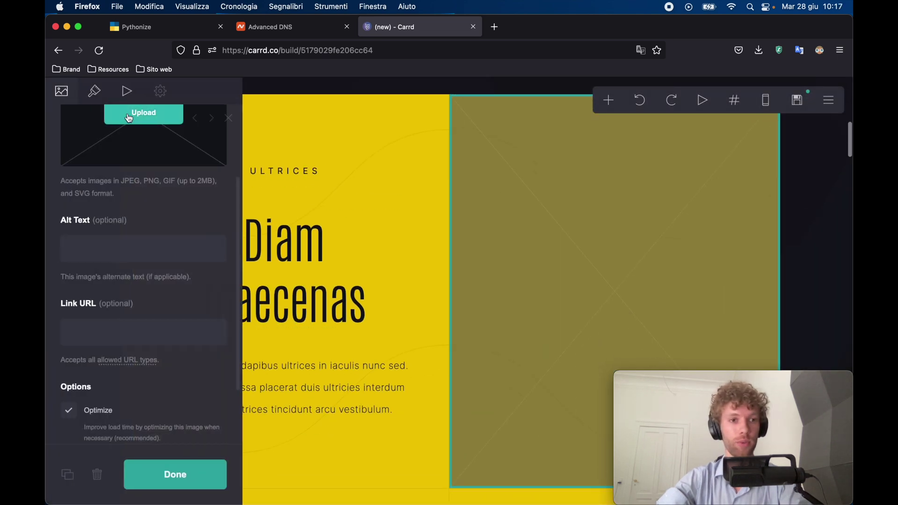
click(129, 118)
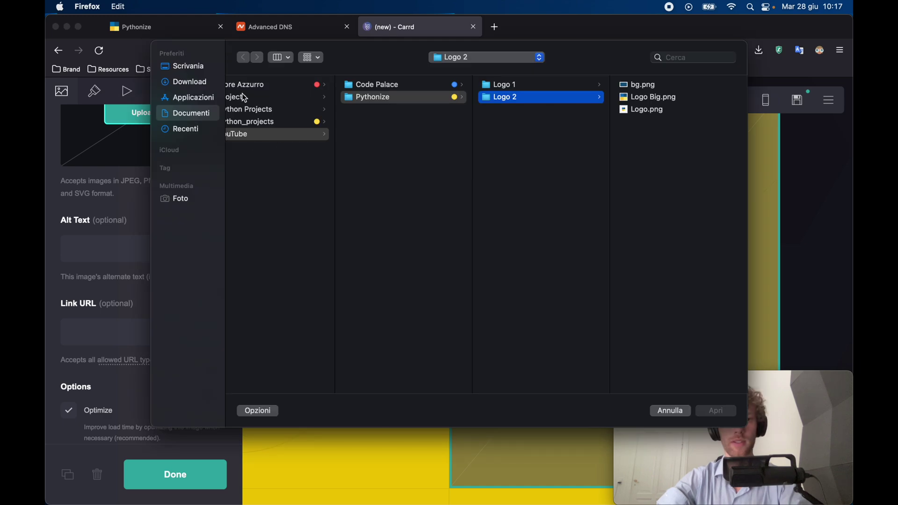
double_click(646, 98)
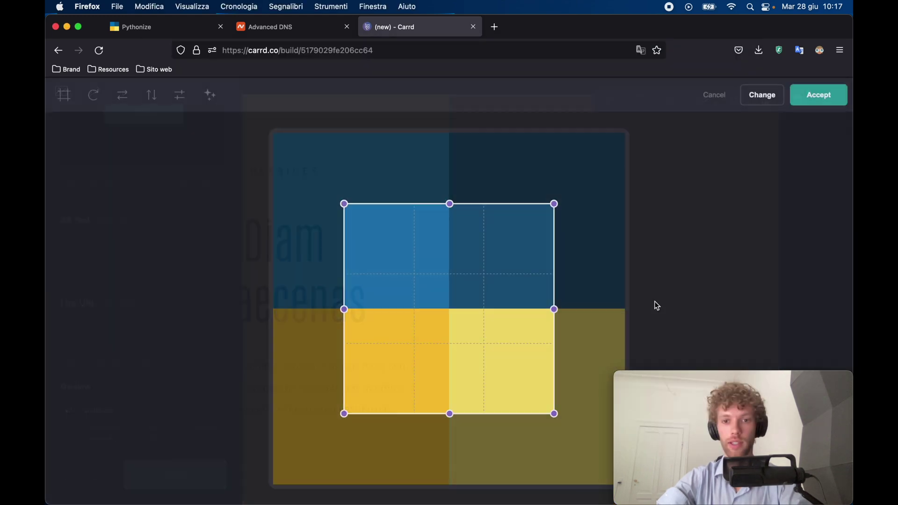
key(Return)
Fill the next empty image with Logo Big.png and accept the crop.
scroll(494, 288, down, 10)
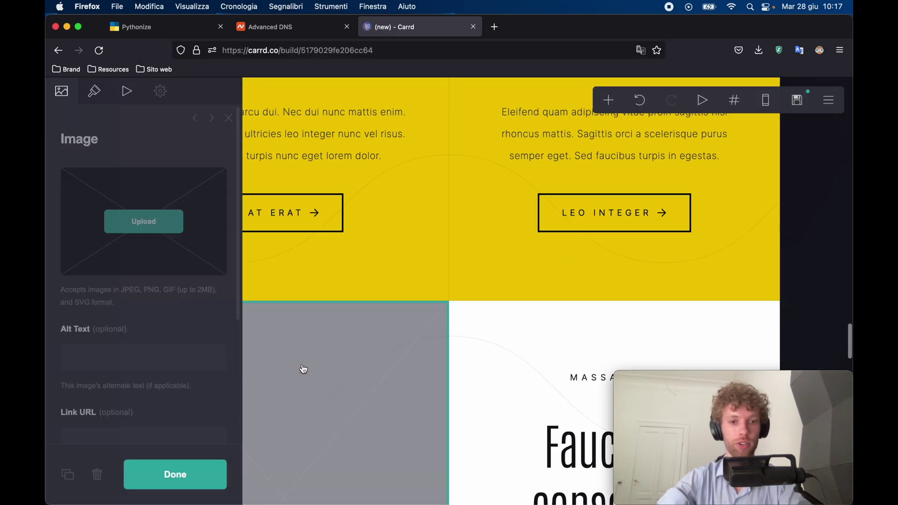
click(144, 221)
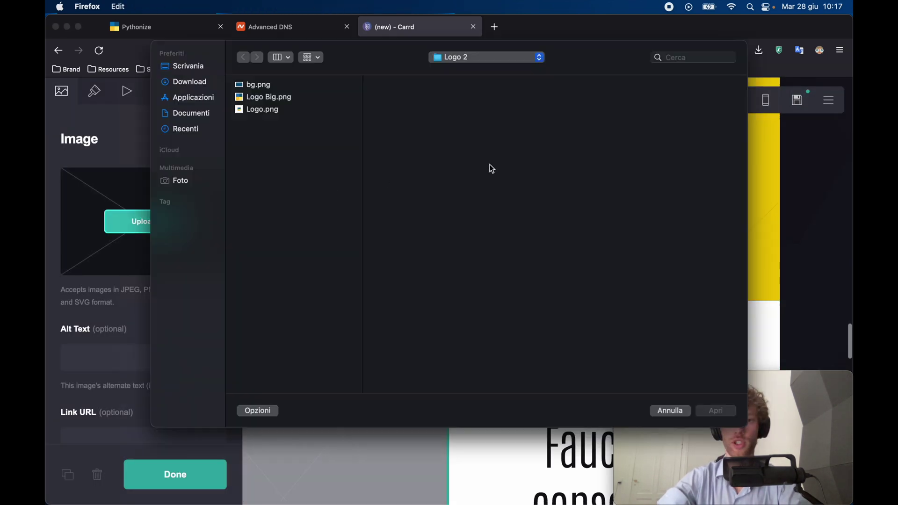
click(277, 102)
click(716, 411)
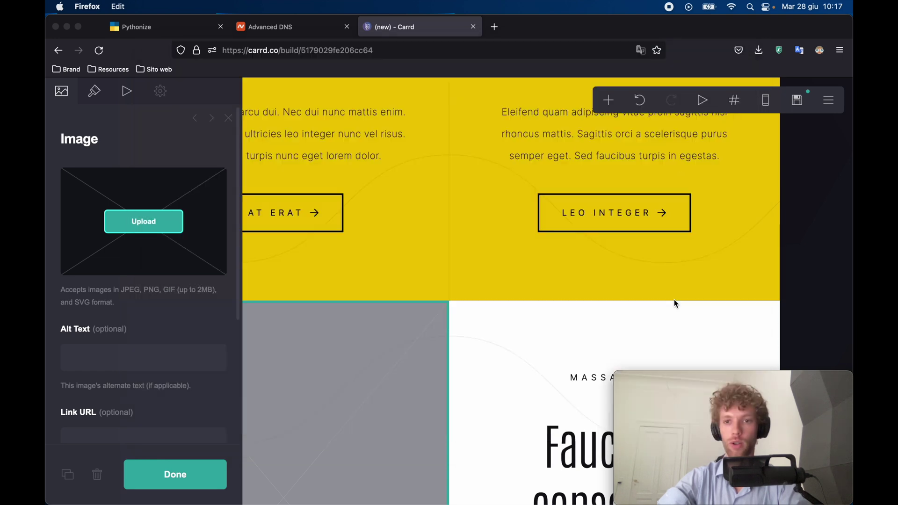
click(842, 99)
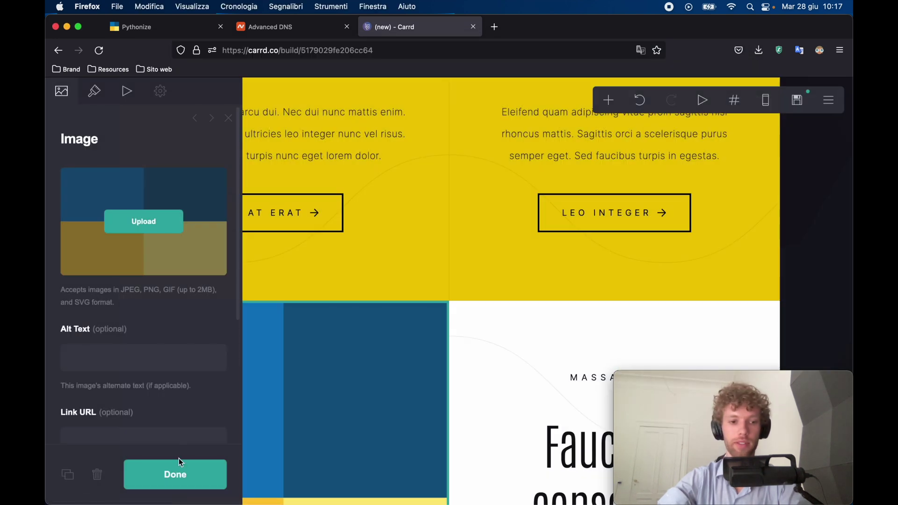
scroll(181, 454, down, 4)
click(177, 474)
Publish the site to codepalace.shop from the Publish panel.
click(797, 100)
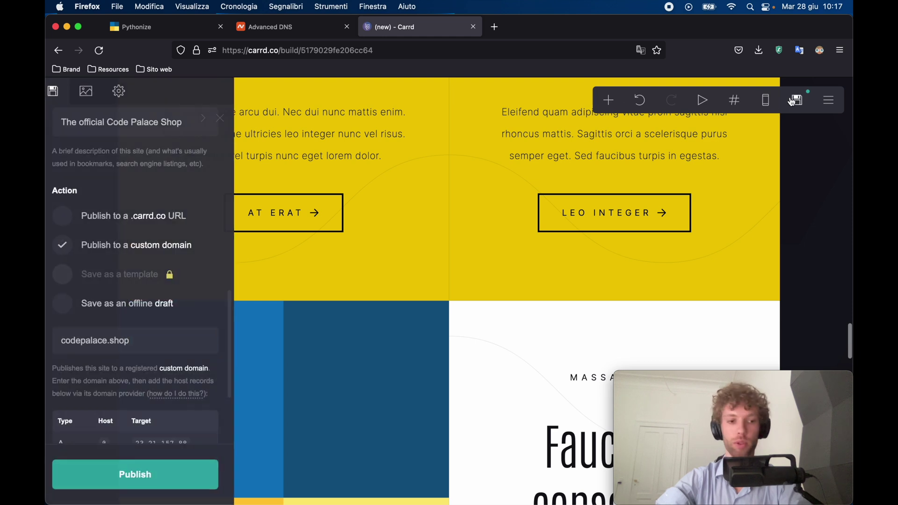
scroll(165, 323, down, 3)
click(138, 470)
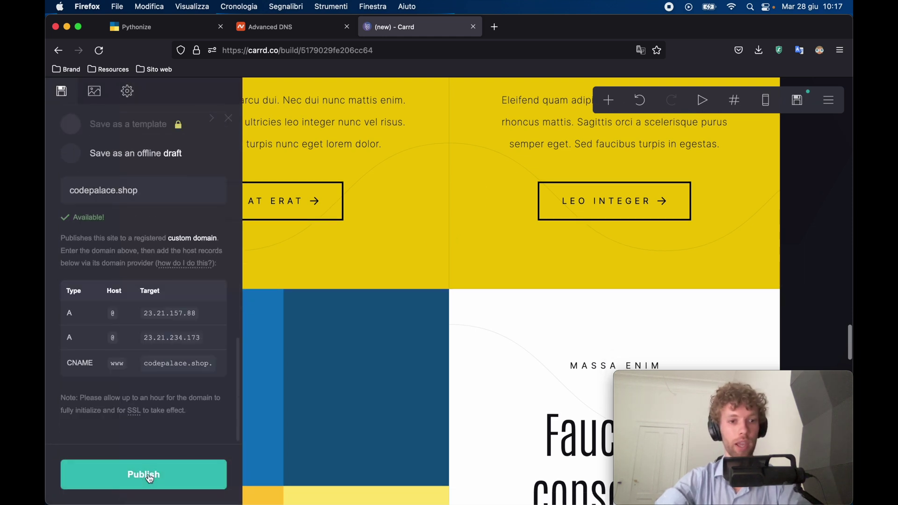
click(148, 473)
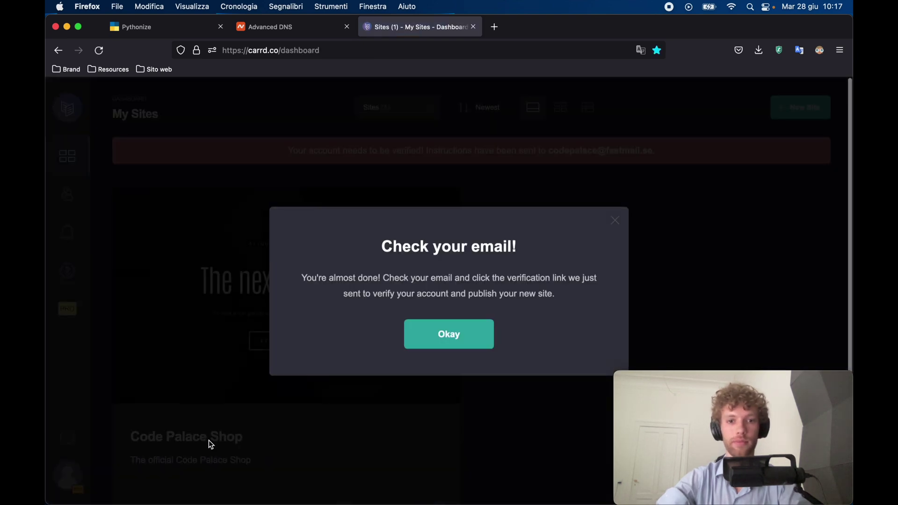
Dismiss the e-mail notice and verify the Carrd account.
click(476, 334)
scroll(670, 152, down, 2)
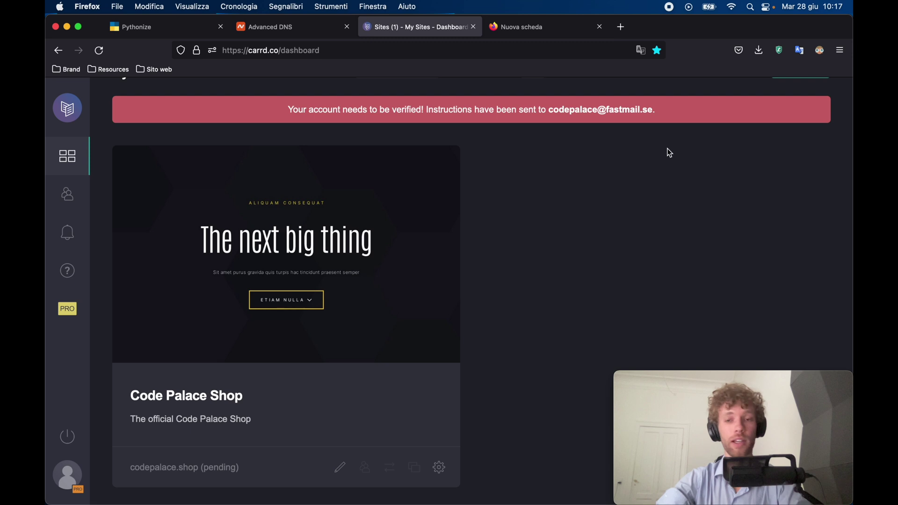
drag(661, 111, 287, 96)
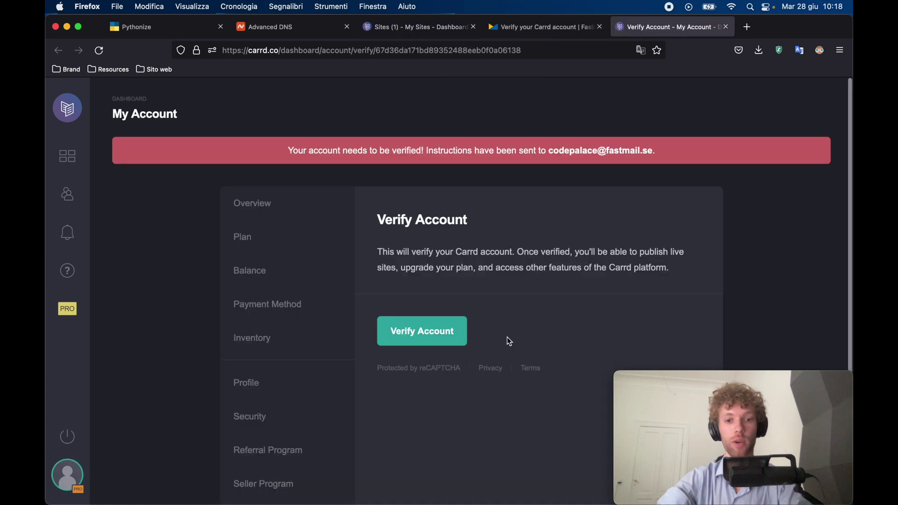
click(424, 335)
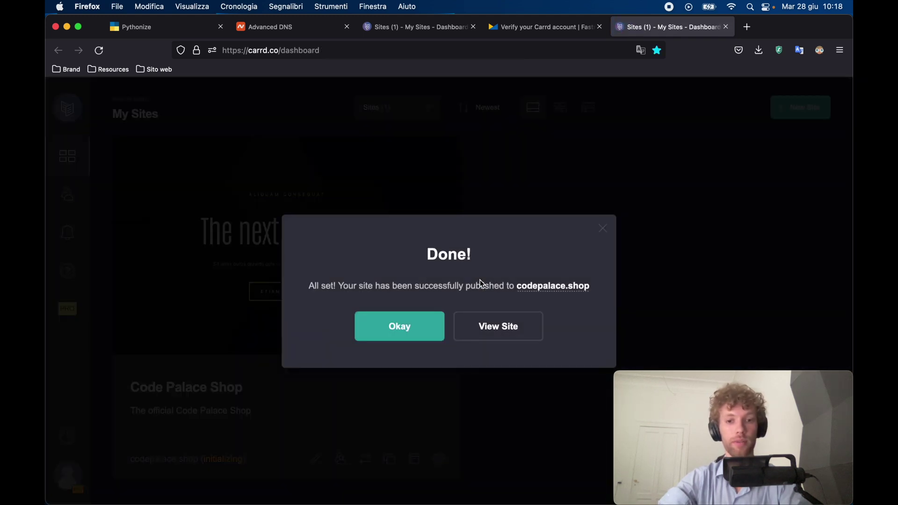
Open codepalace.shop in a new tab, scroll through the live site, and return to My Sites.
click(497, 325)
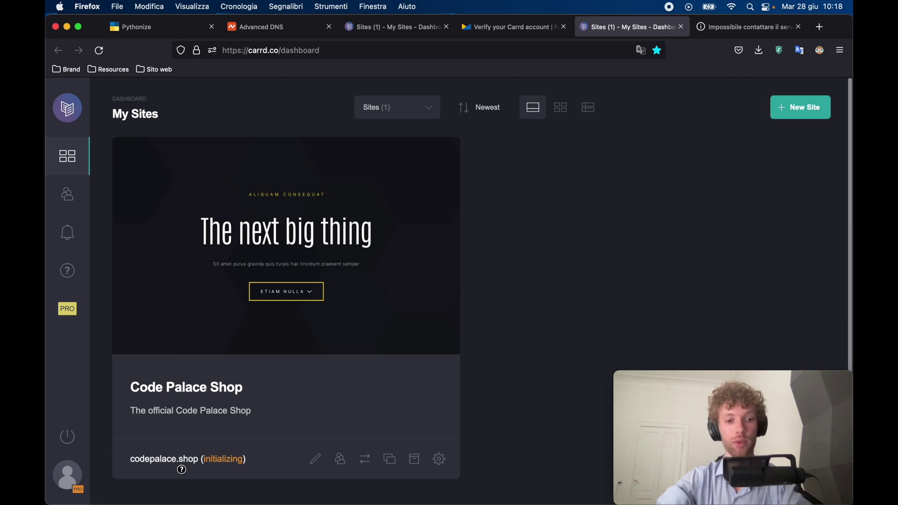
mouse_move(200, 466)
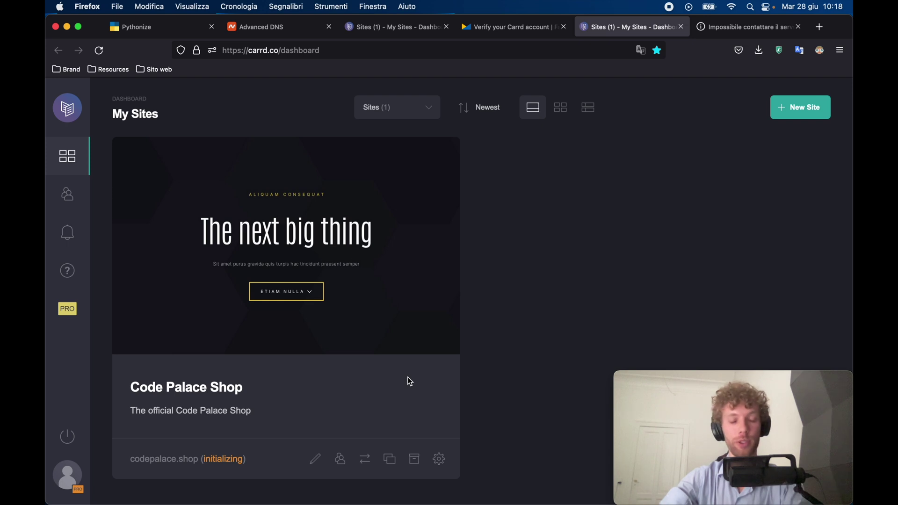
mouse_move(228, 471)
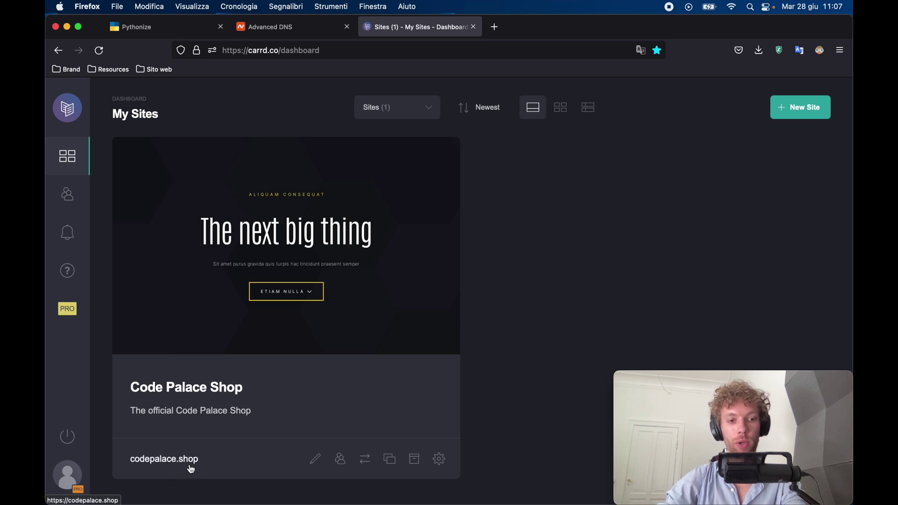
click(166, 458)
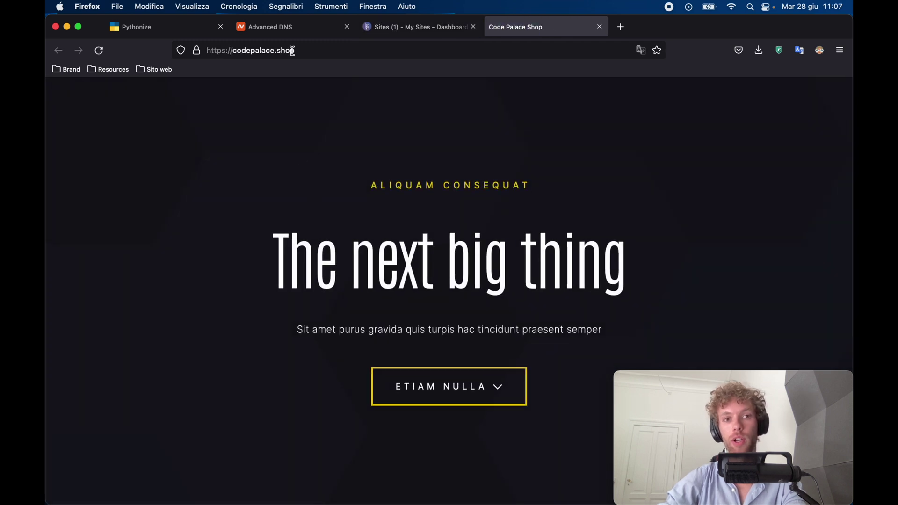
scroll(187, 493, down, 15)
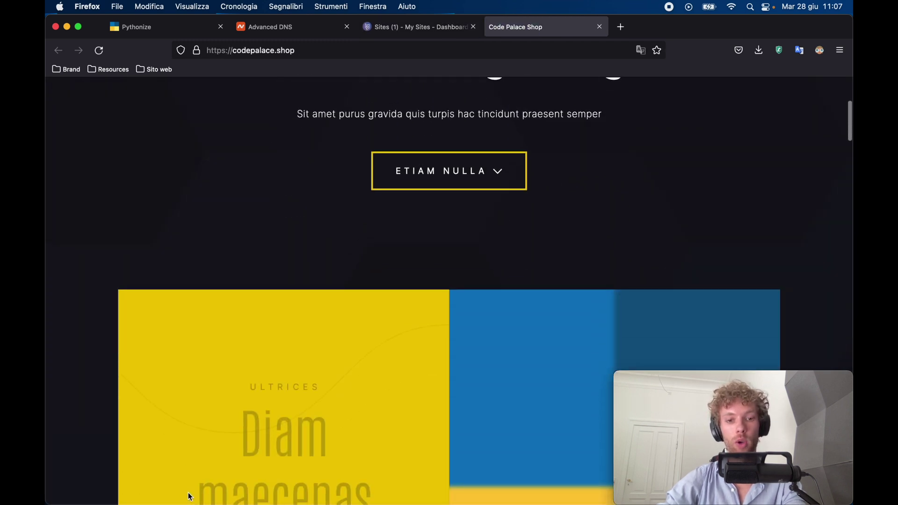
scroll(278, 476, down, 5)
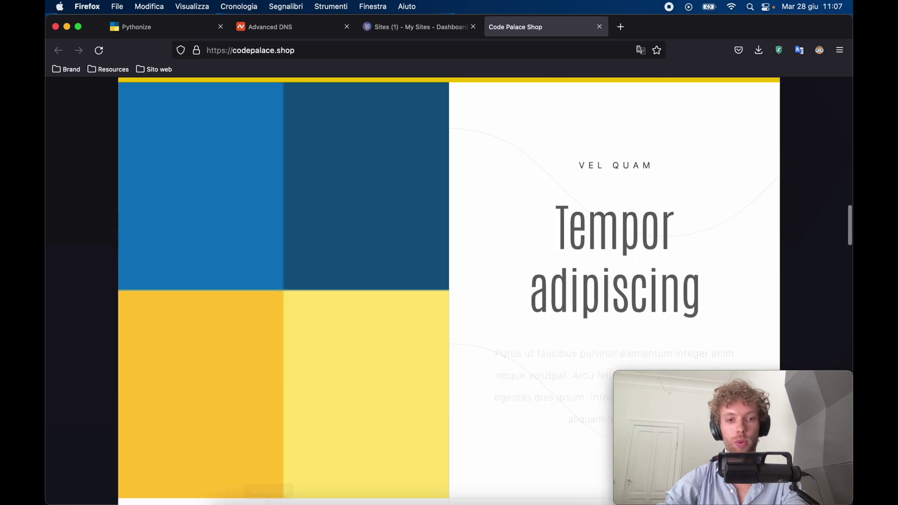
scroll(278, 475, up, 2)
click(404, 28)
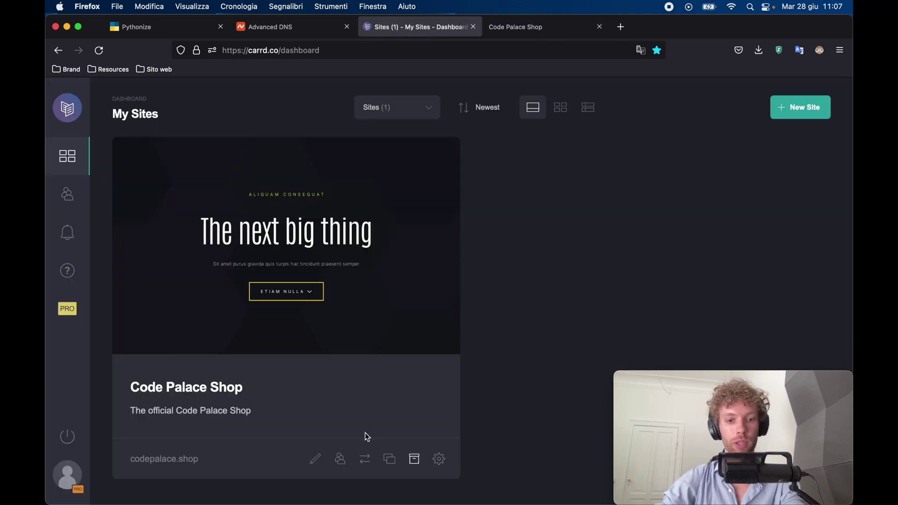
Replace the headline 'The next big thing' with 'Code Palace Shop', skipping the earlier session.
click(315, 459)
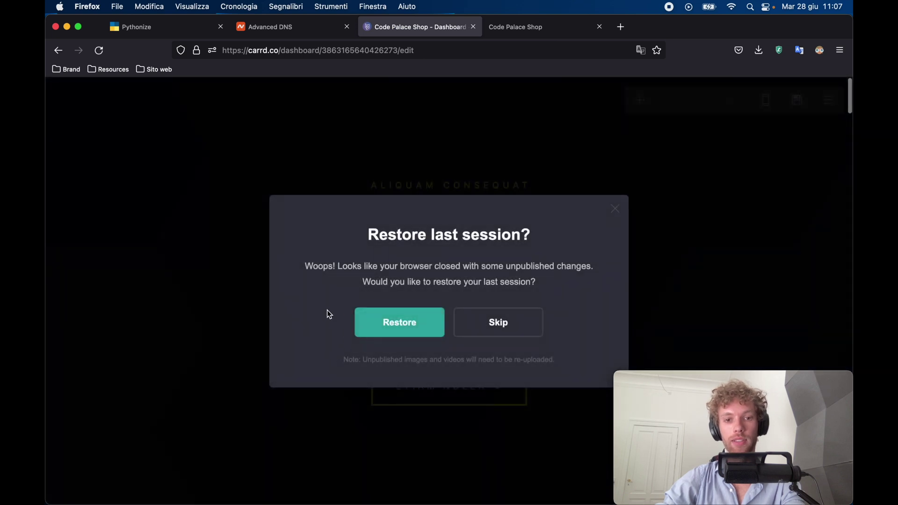
click(396, 324)
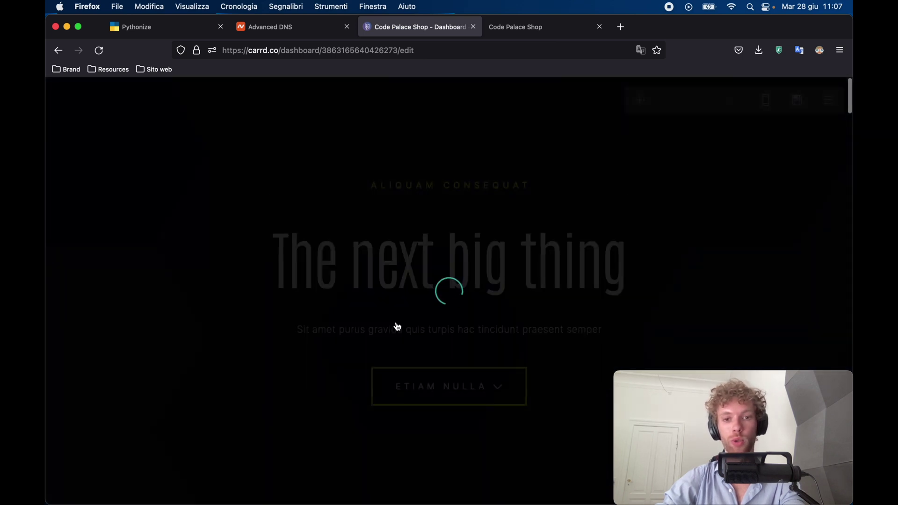
scroll(408, 323, down, 15)
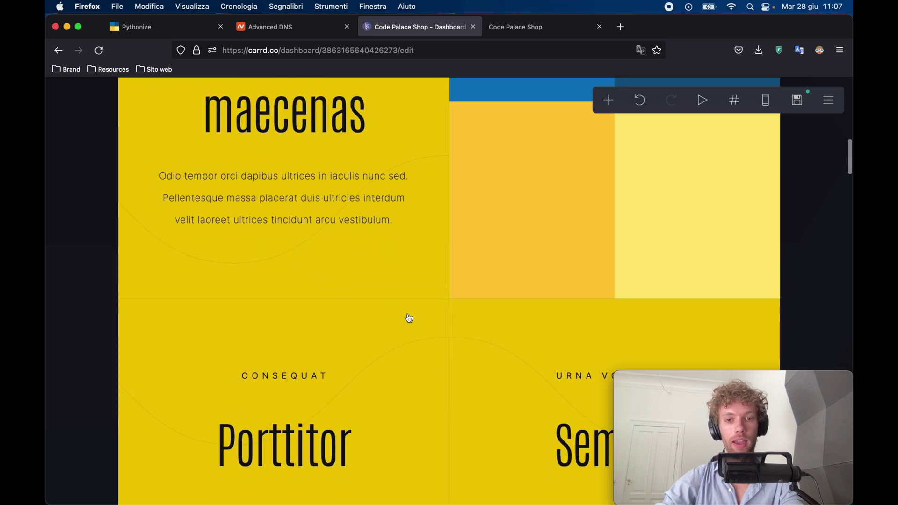
scroll(331, 231, up, 12)
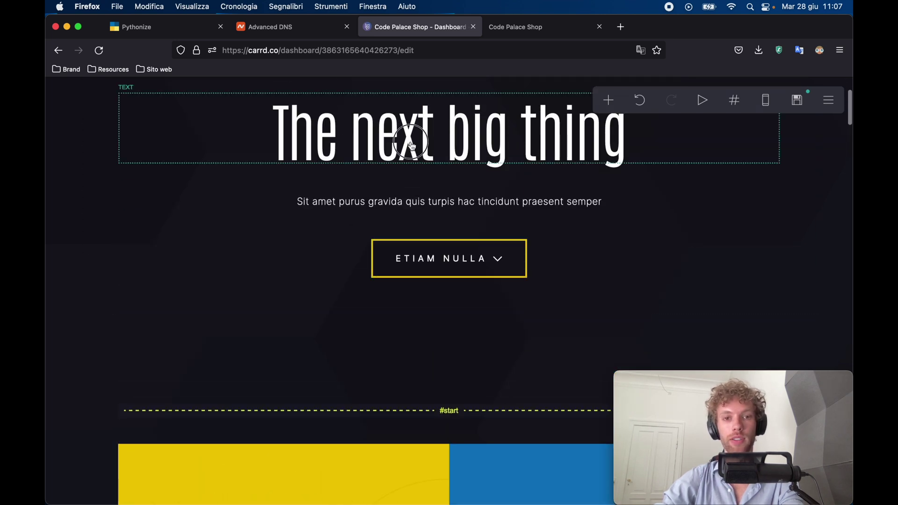
click(412, 146)
triple_click(152, 188)
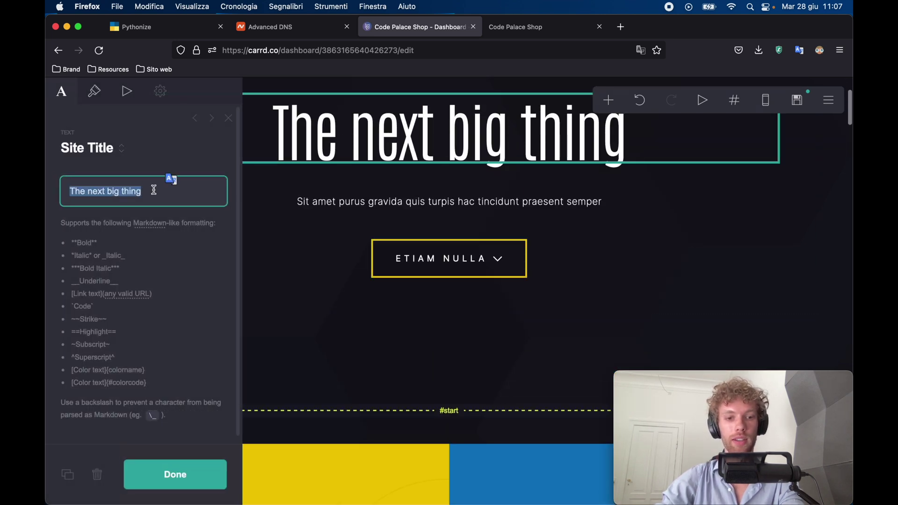
text(Code Palace Shop)
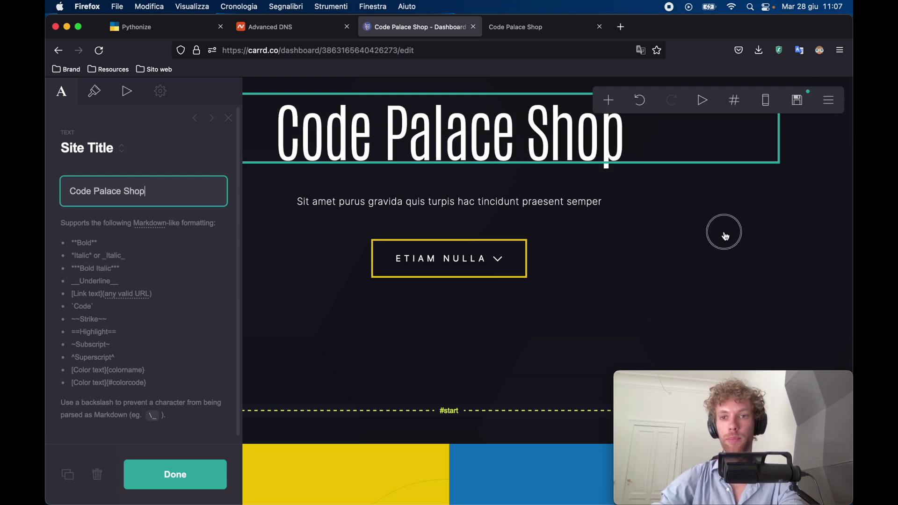
click(725, 233)
Republish the site to codepalace.shop and view the live result.
click(797, 100)
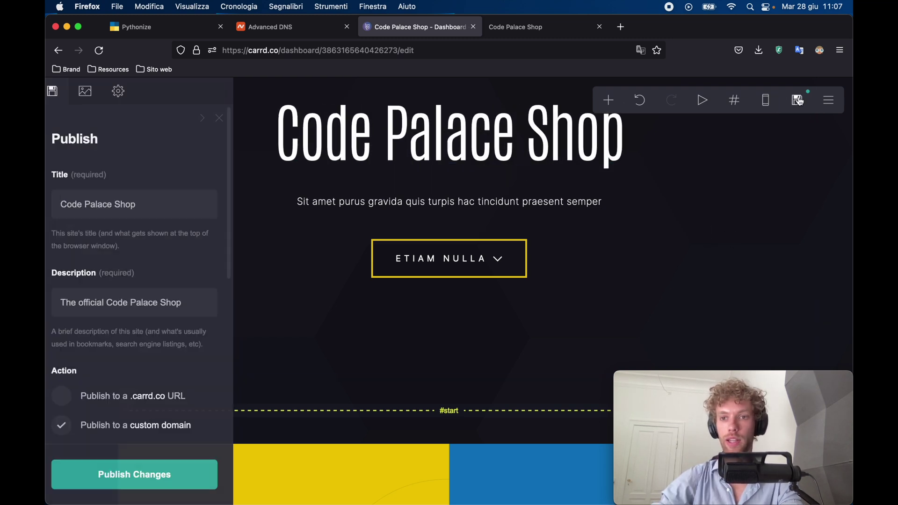
click(163, 476)
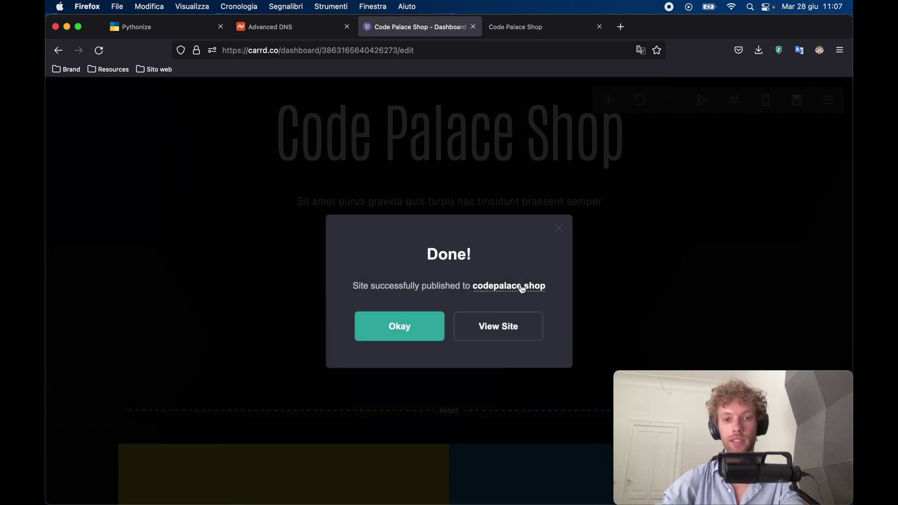
click(477, 291)
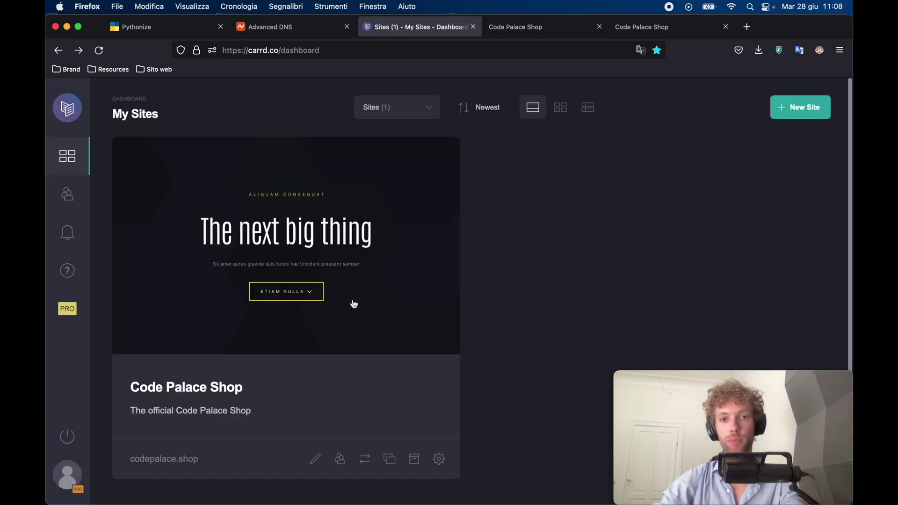
Glance at the New Site templates, go back to My Sites, and open the Pro plan options.
click(796, 111)
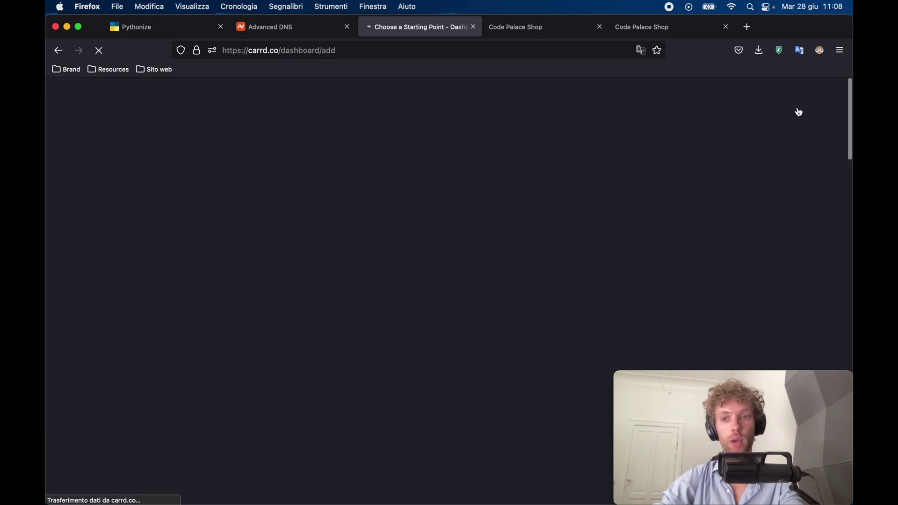
scroll(418, 289, down, 5)
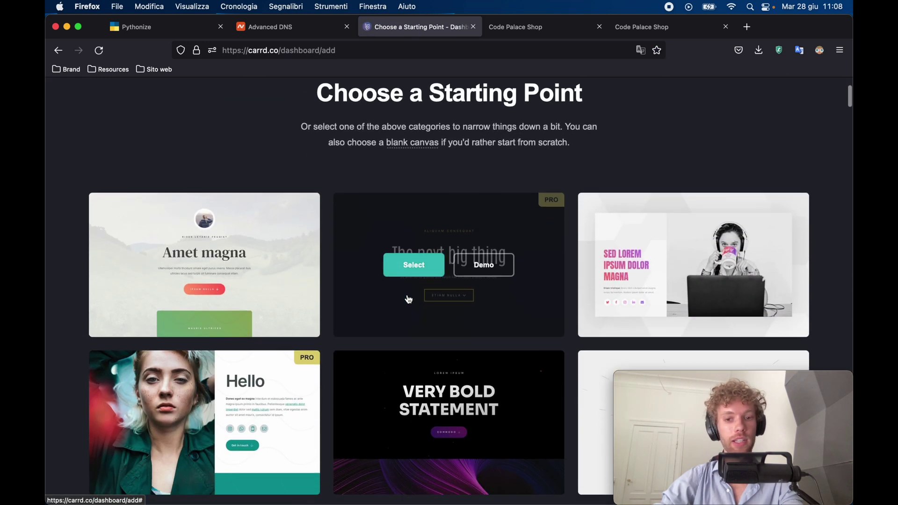
key(super+bracketleft)
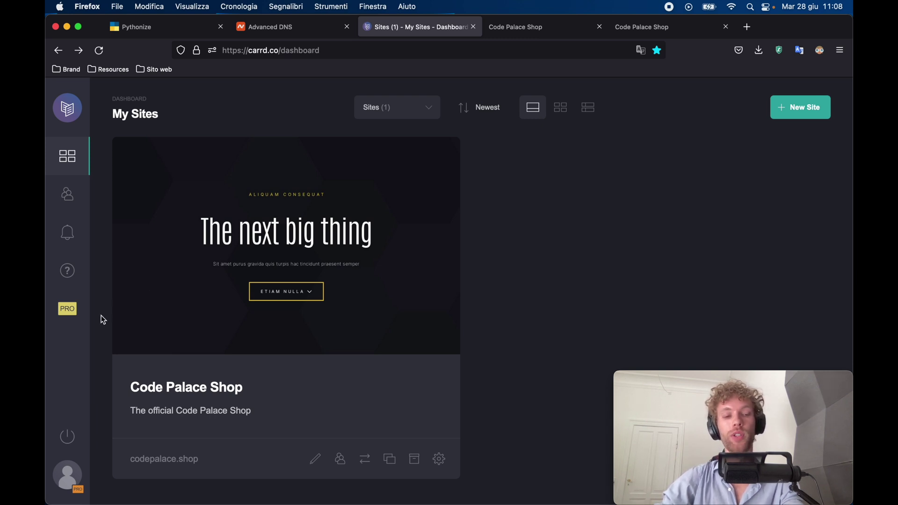
click(71, 309)
Apply the referral code and choose the Pro Standard plan at $19 a year.
scroll(343, 233, down, 3)
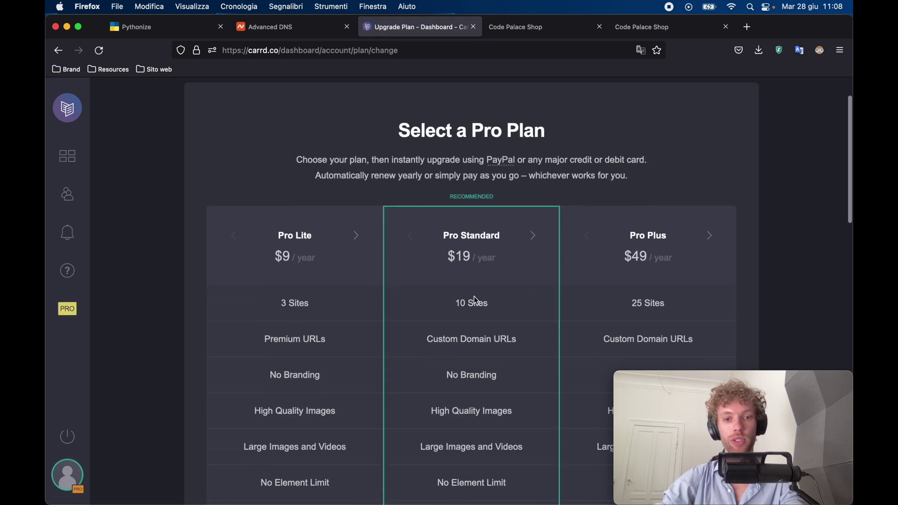
scroll(481, 277, down, 5)
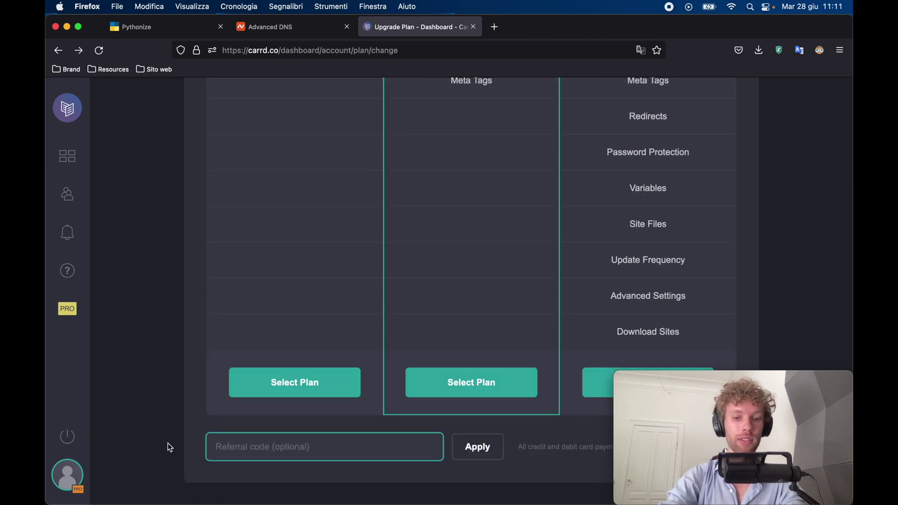
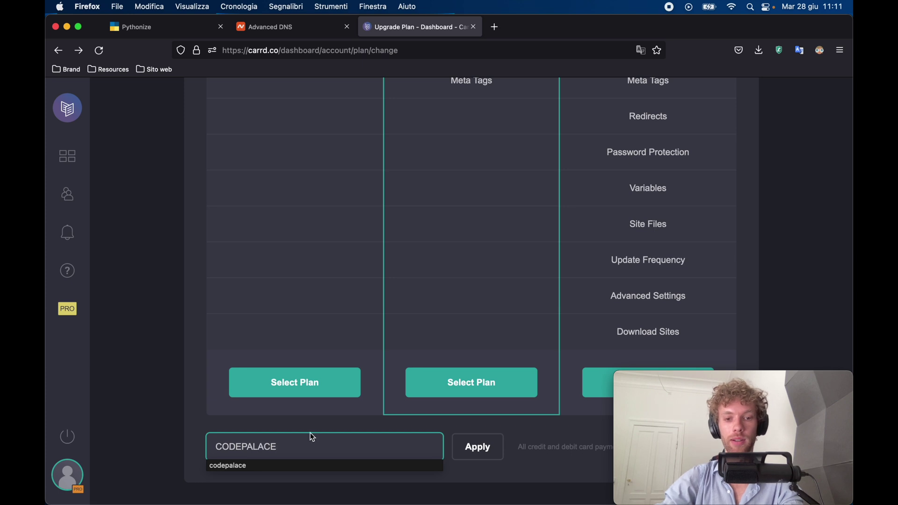
key(Return)
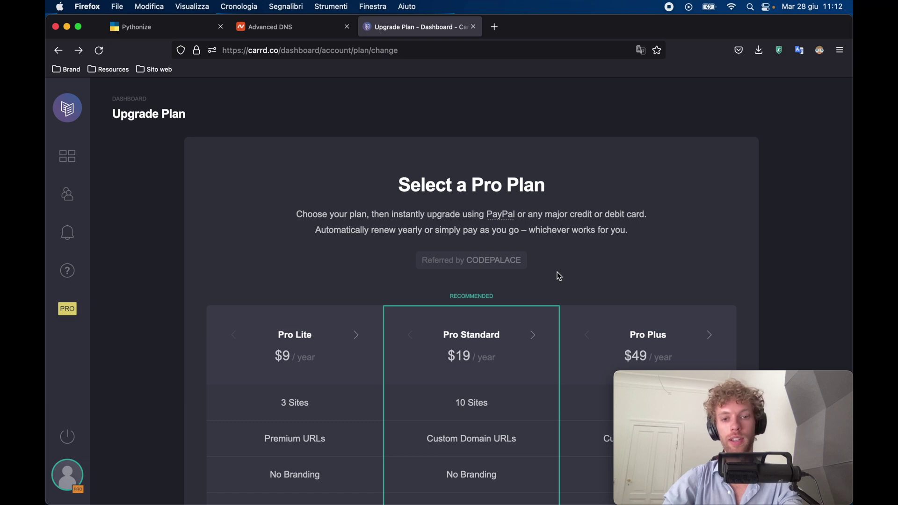
scroll(558, 275, down, 15)
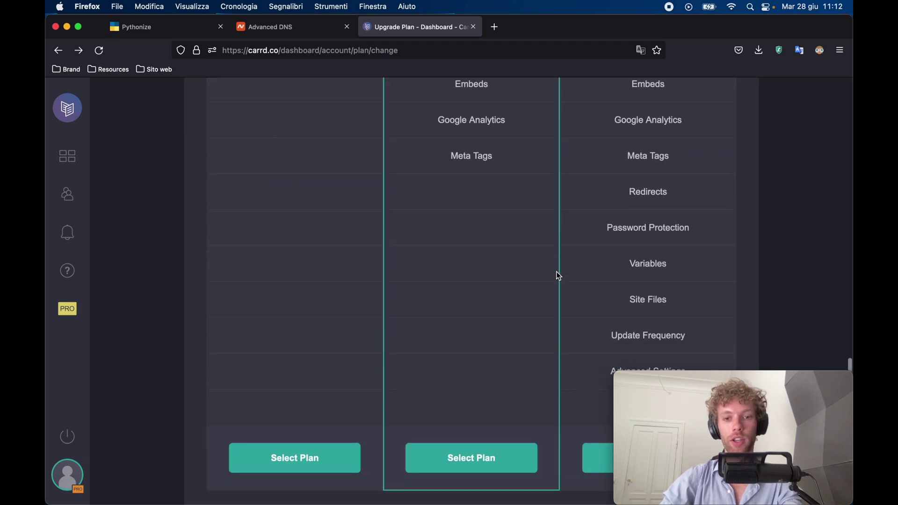
click(481, 390)
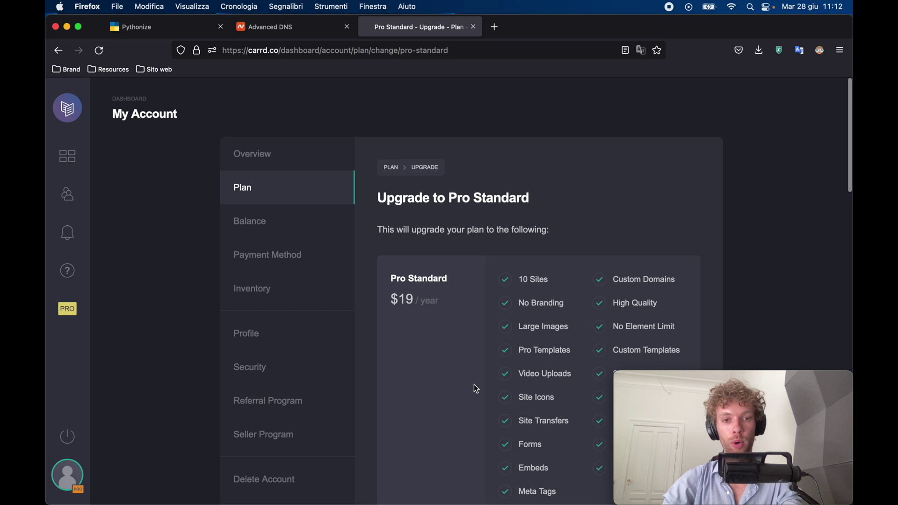
scroll(474, 385, down, 15)
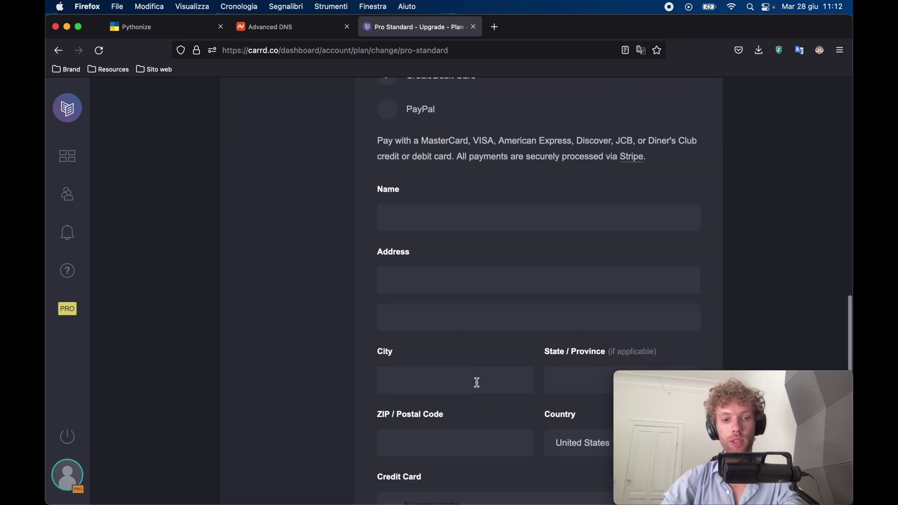
scroll(476, 384, up, 8)
scroll(478, 387, up, 6)
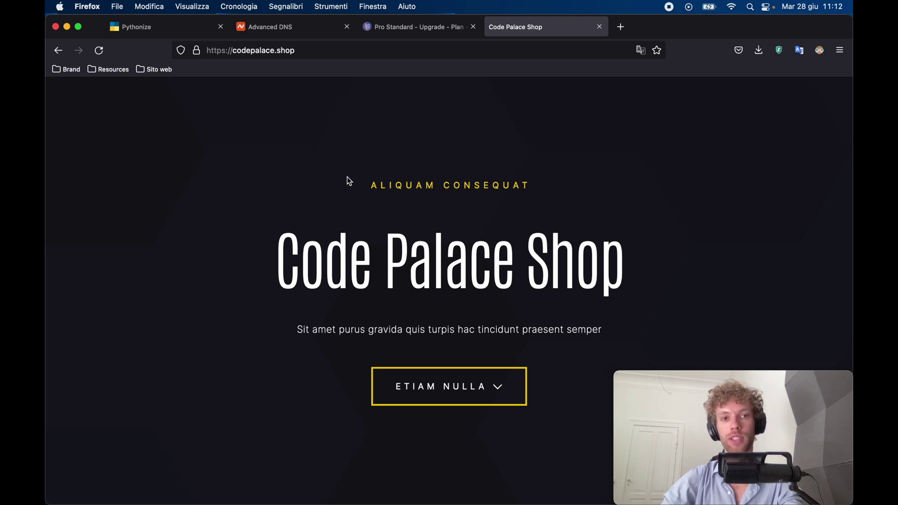
scroll(348, 264, down, 10)
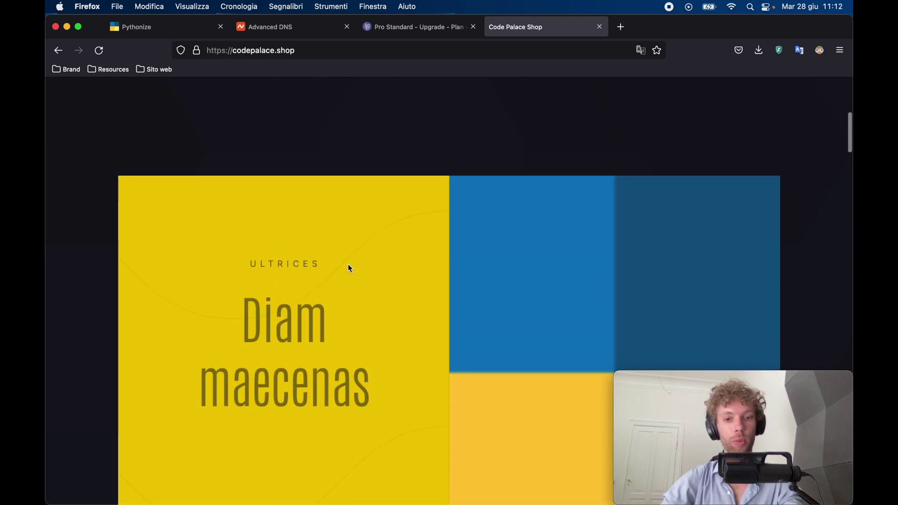
scroll(348, 264, up, 5)
scroll(348, 263, up, 5)
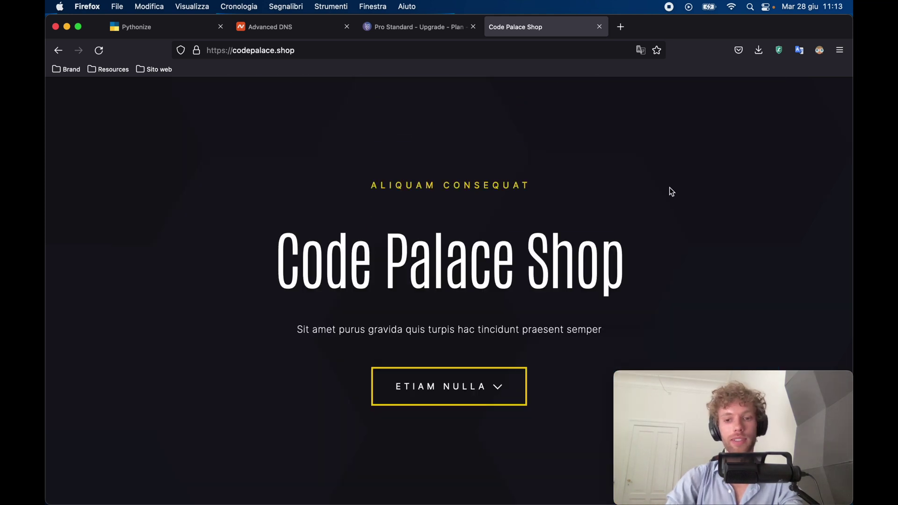